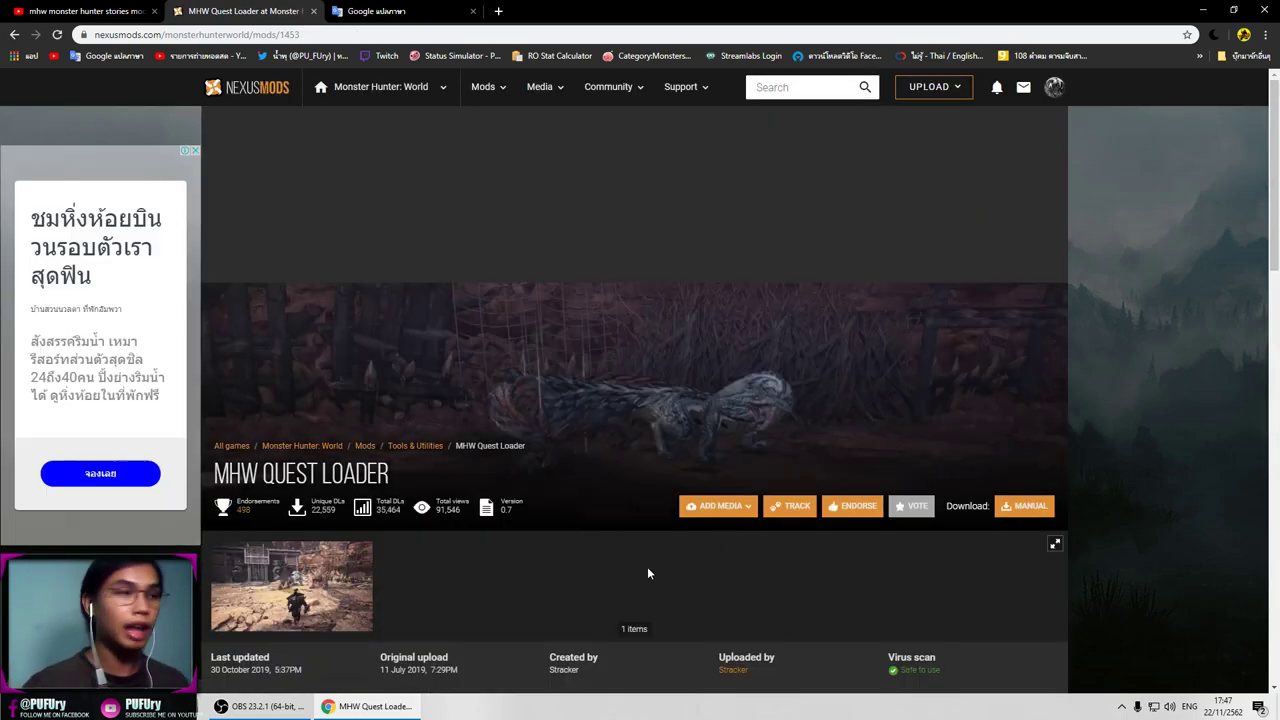
Look over the MHW Quest Loader mod page down to its description section
{"action": "scroll", "coordinate": [647, 573], "scroll_direction": "down", "scroll_amount": 2}
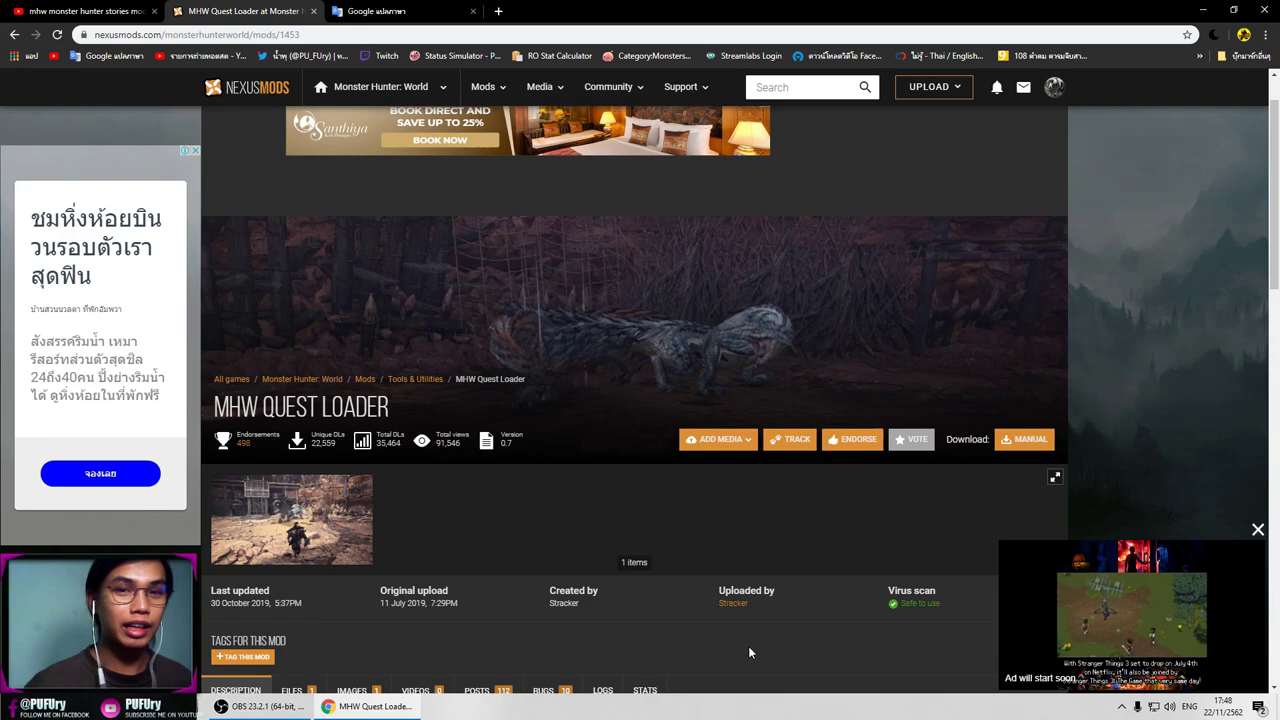
{"action": "scroll", "coordinate": [748, 646], "scroll_direction": "down", "scroll_amount": 3}
{"action": "scroll", "coordinate": [640, 360], "scroll_direction": "up", "scroll_amount": 2}
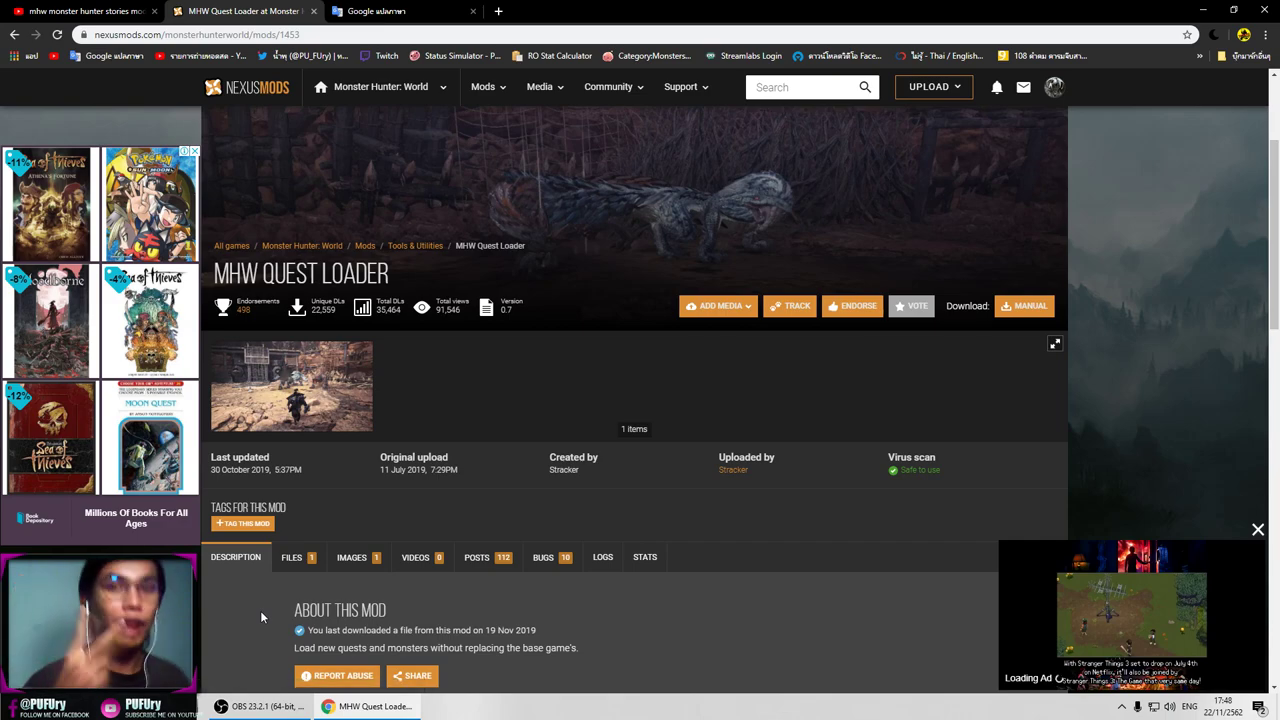
Switch to File Explorer and put the Monster Hunter Stories and Quest Loader archives in a new folder on drive T:
{"action": "key", "text": "alt+Tab"}
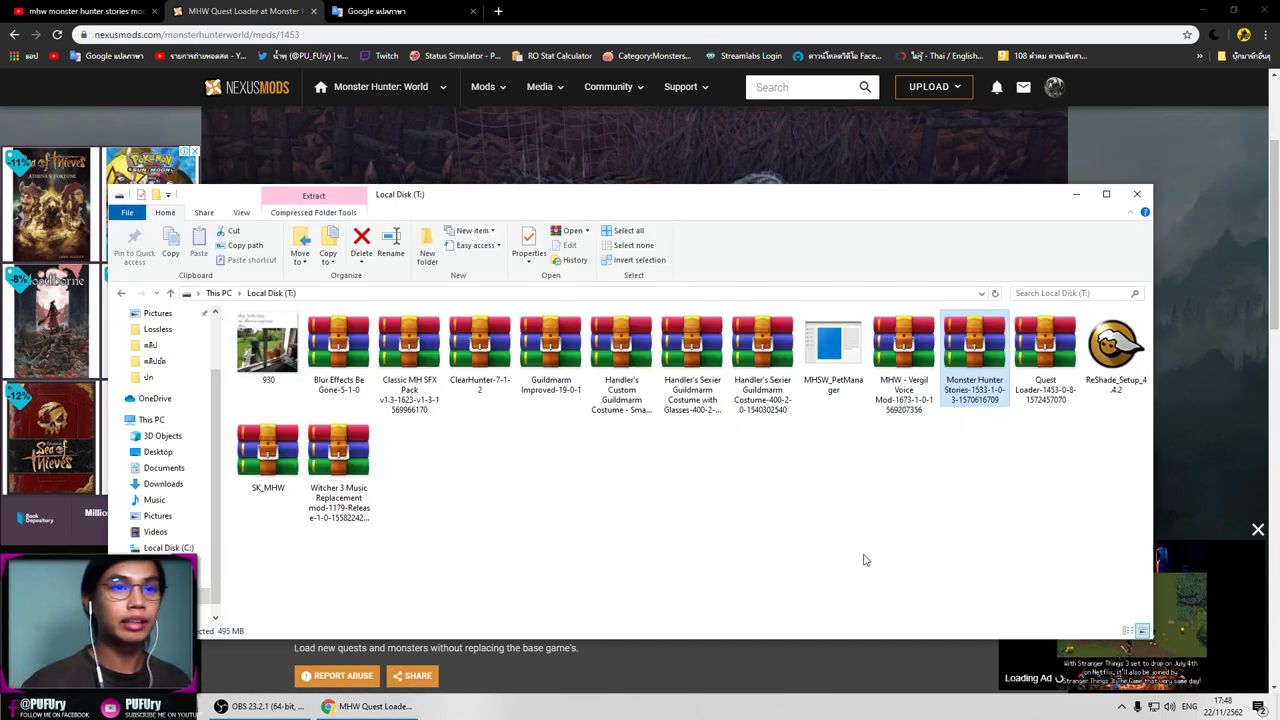
{"action": "right_click", "coordinate": [511, 463]}
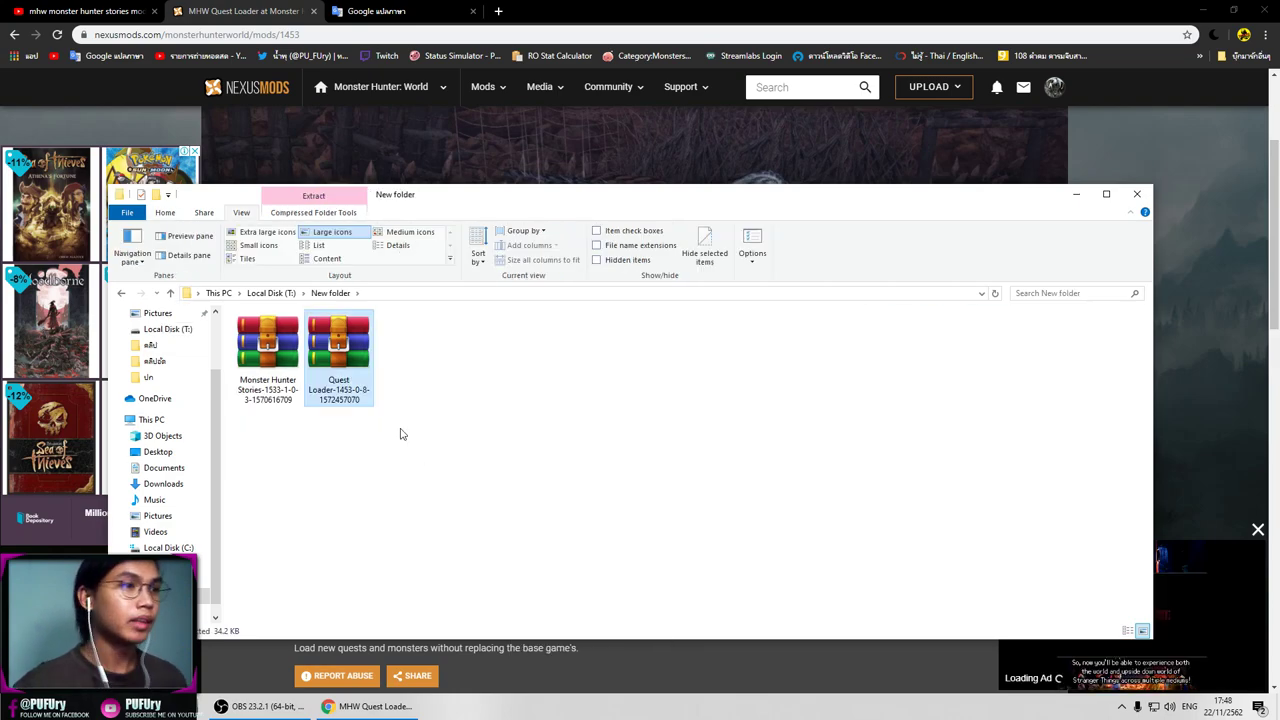
{"action": "left_click_drag", "start_coordinate": [487, 202], "coordinate": [545, 196]}
Switch to Steam, dismiss the news window and open MONSTER HUNTER: WORLD in the library
{"action": "right_click", "coordinate": [574, 706]}
{"action": "left_click", "coordinate": [614, 623]}
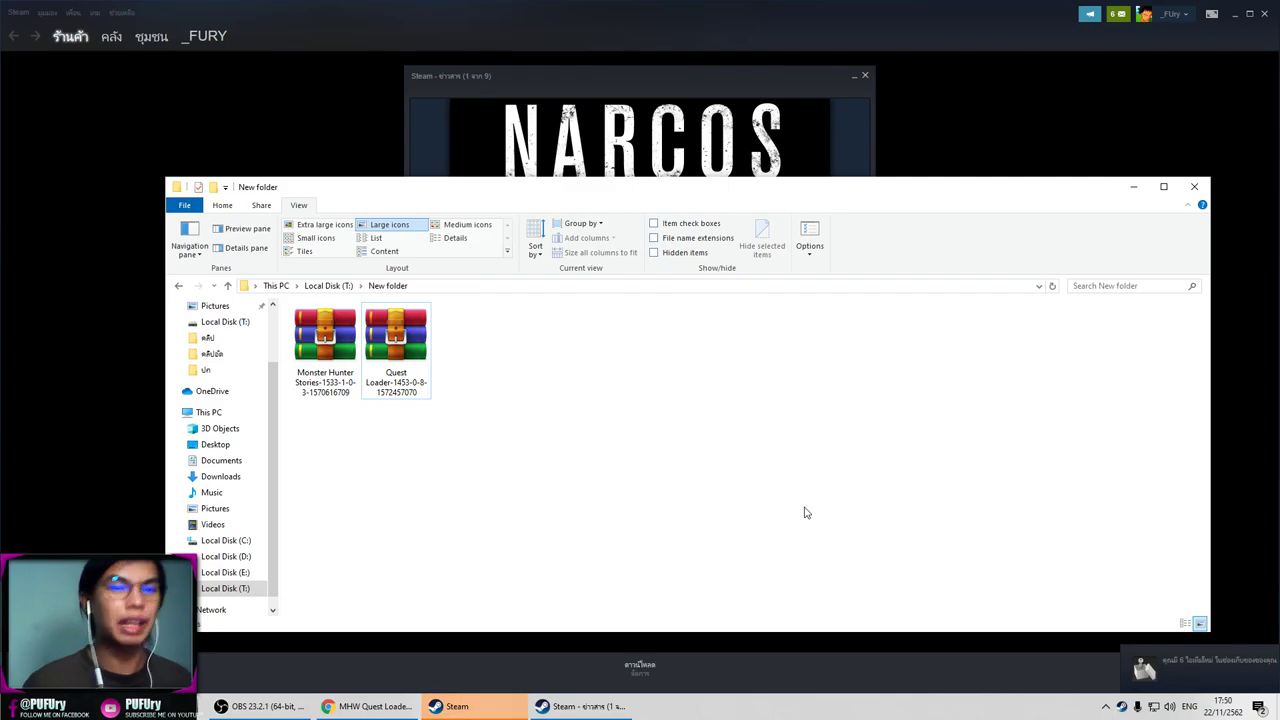
{"action": "left_click", "coordinate": [865, 76]}
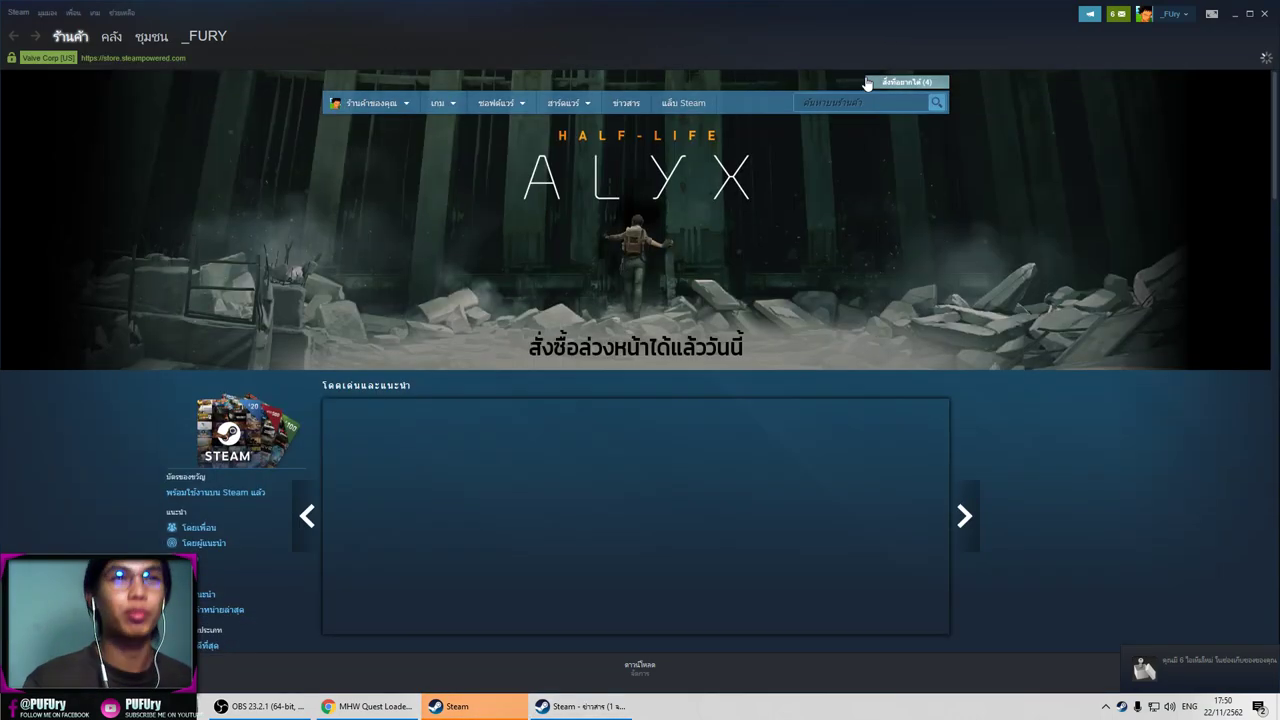
{"action": "left_click", "coordinate": [111, 37]}
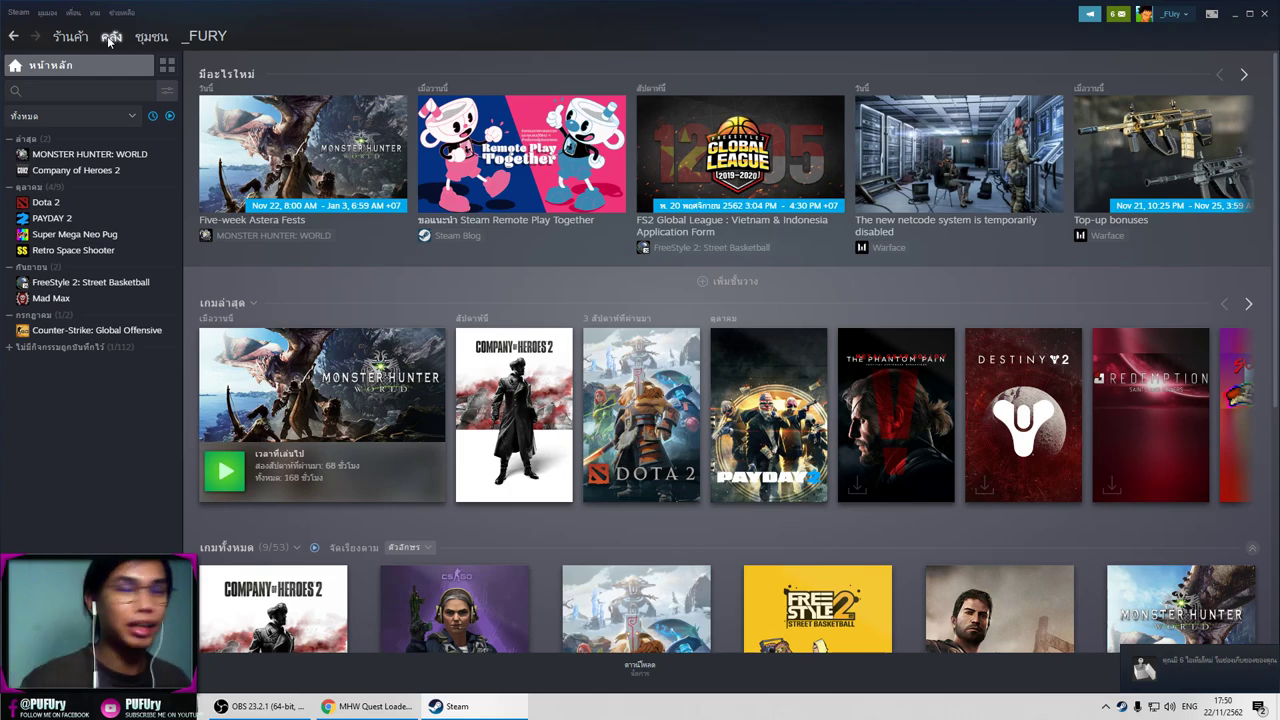
{"action": "left_click", "coordinate": [96, 160]}
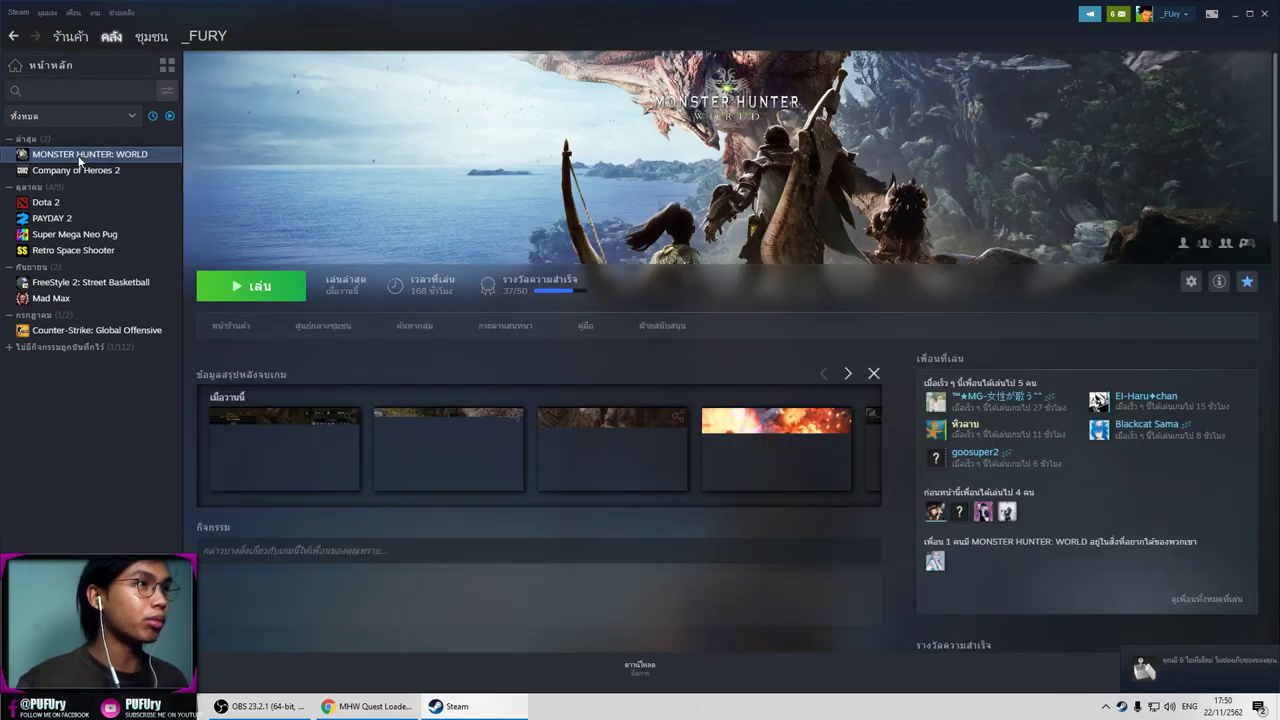
Open MONSTER HUNTER: WORLD's installation folder from the game's local files properties and select its nativePC folder
{"action": "right_click", "coordinate": [86, 162]}
{"action": "left_click", "coordinate": [101, 244]}
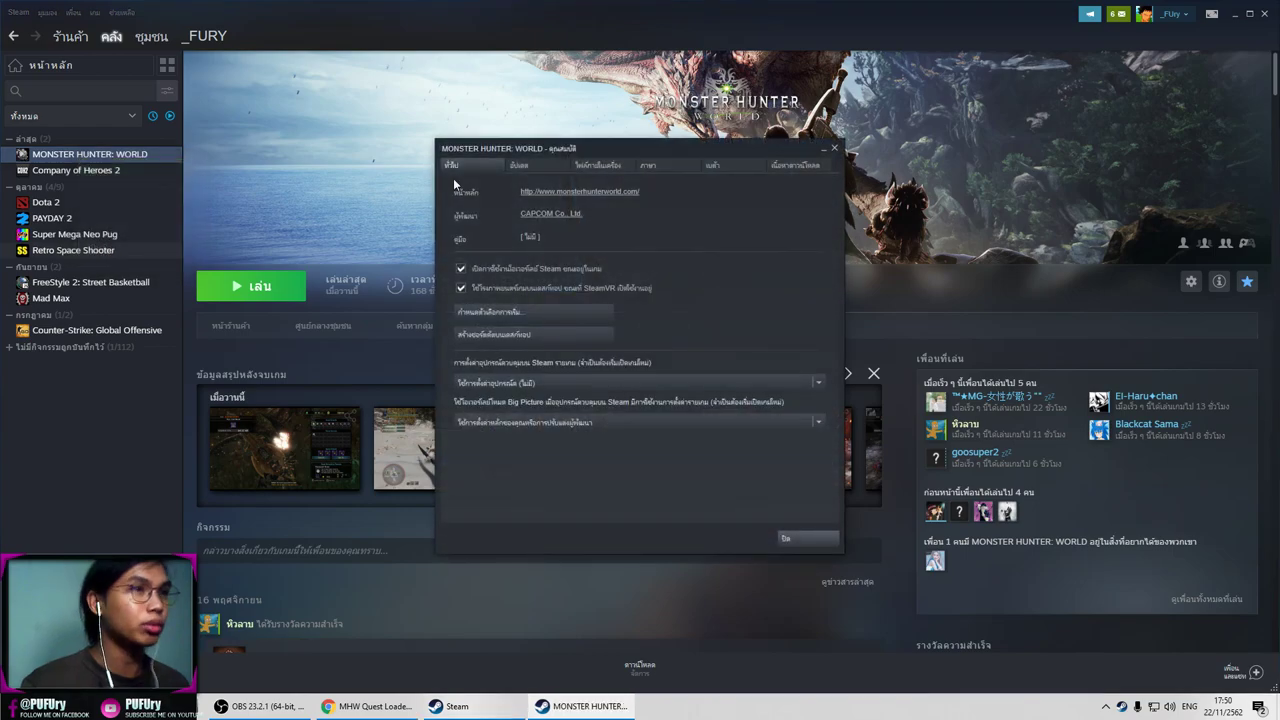
{"action": "left_click", "coordinate": [608, 166]}
{"action": "left_click", "coordinate": [566, 218]}
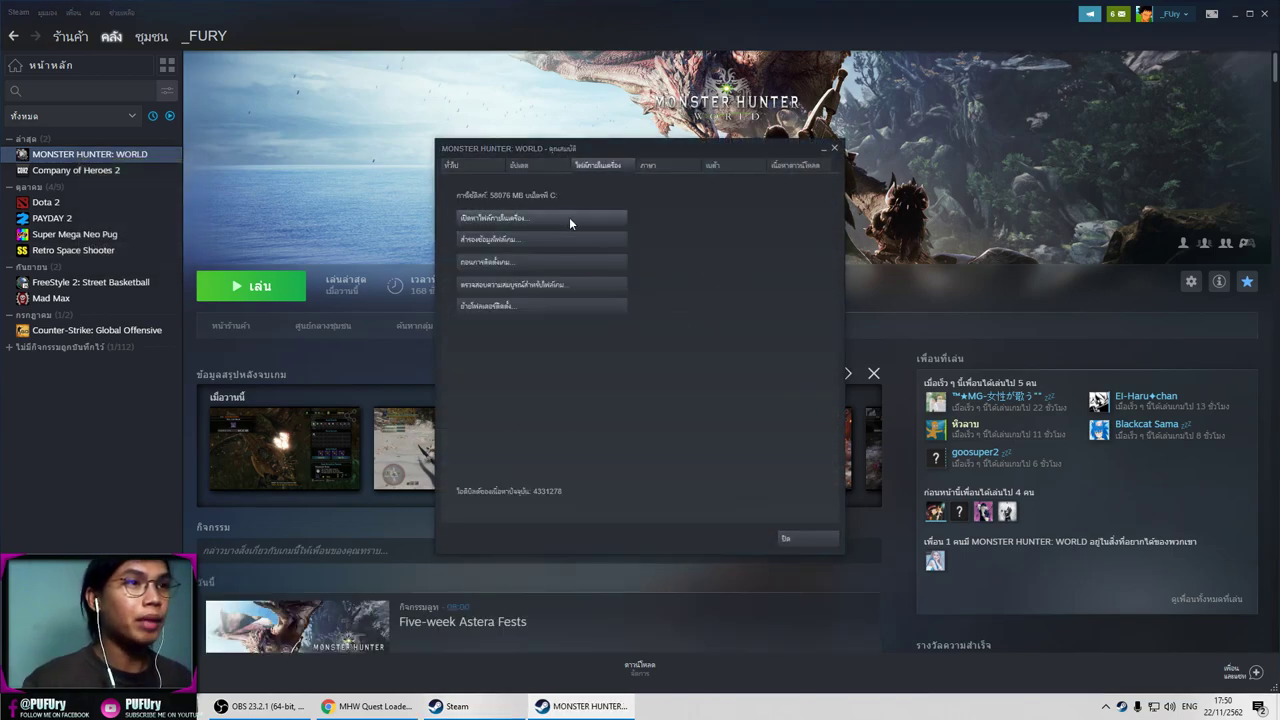
{"action": "left_click", "coordinate": [836, 152]}
{"action": "left_click", "coordinate": [207, 707]}
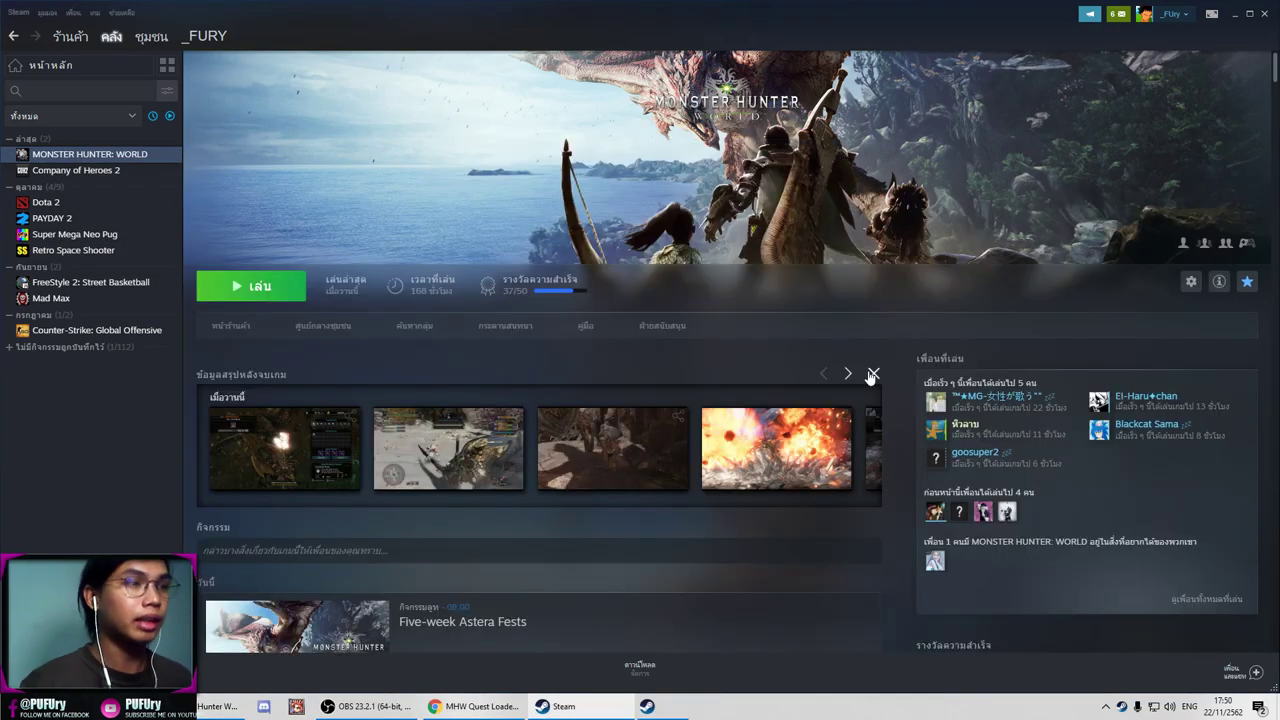
{"action": "left_click", "coordinate": [207, 707]}
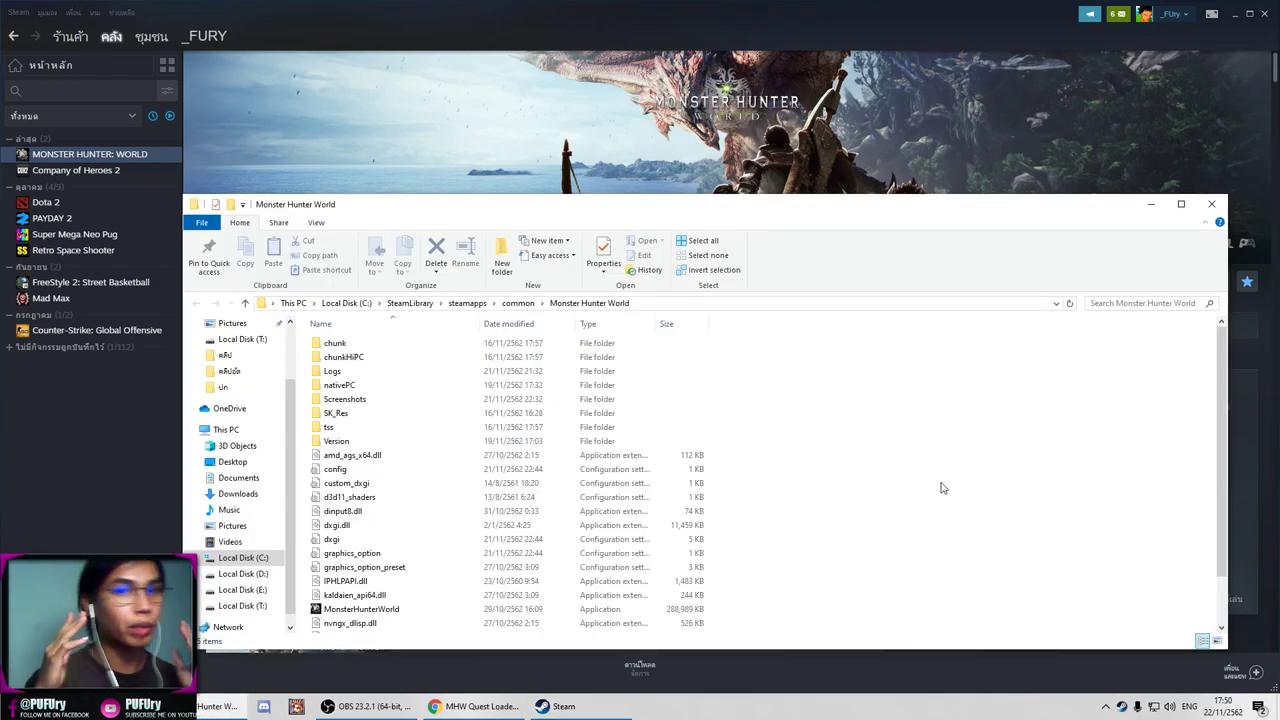
{"action": "left_click", "coordinate": [340, 390]}
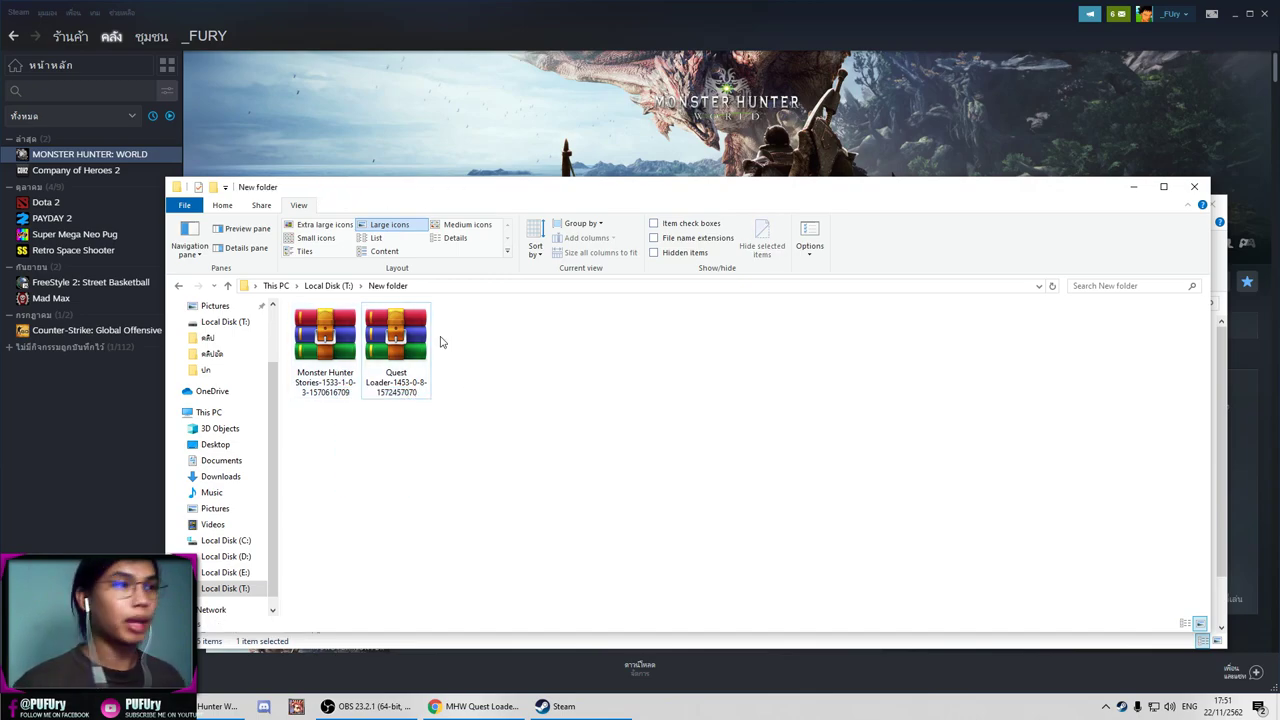
Extract the Monster Hunter Stories archive directly into New folder
{"action": "left_click", "coordinate": [345, 355]}
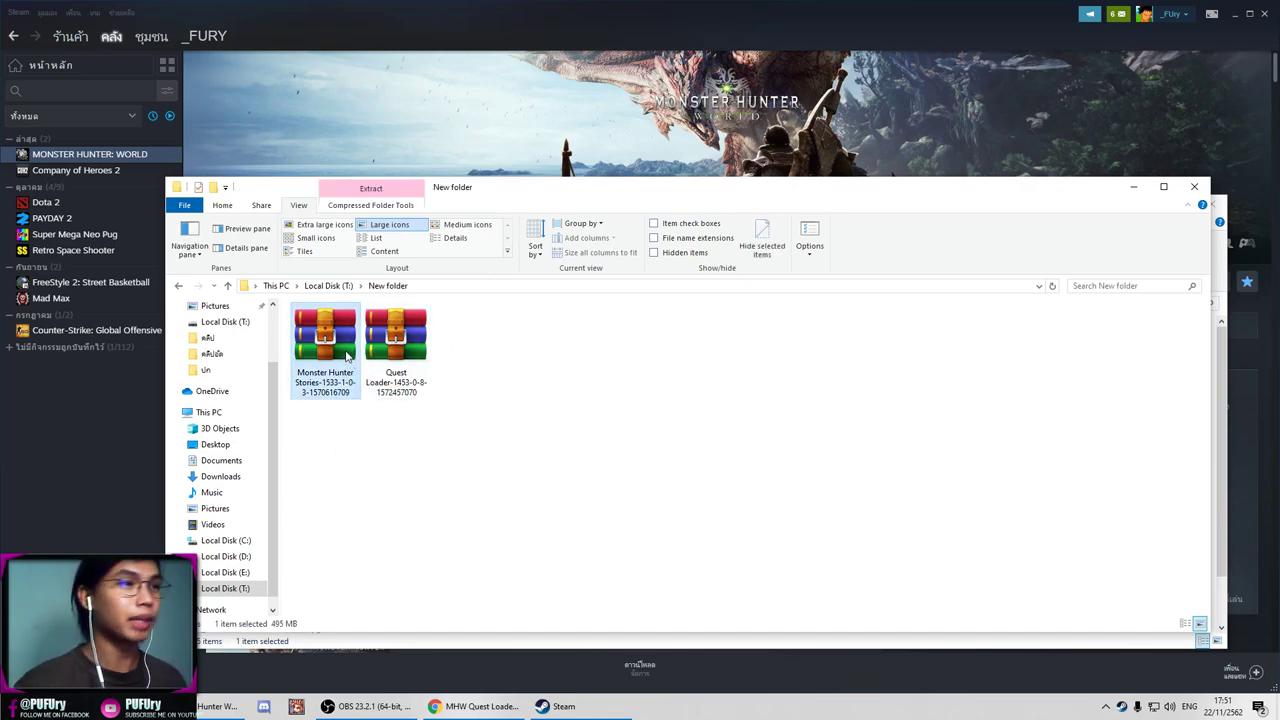
{"action": "right_click", "coordinate": [347, 355]}
{"action": "left_click", "coordinate": [409, 416]}
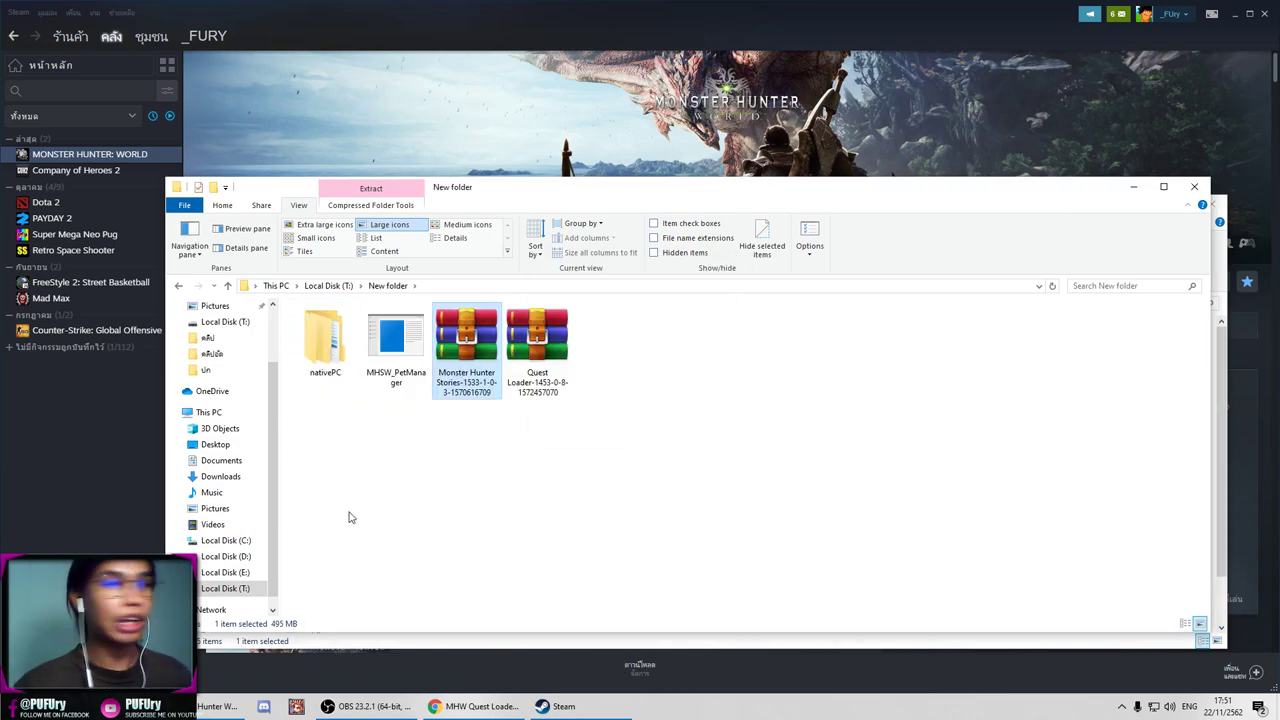
Point out the extracted nativePC and MHSW_PetManager items, and arrange the windows to compare them with the Monster Hunter World folder
{"action": "left_click_drag", "start_coordinate": [313, 428], "coordinate": [405, 338]}
{"action": "left_click", "coordinate": [370, 537]}
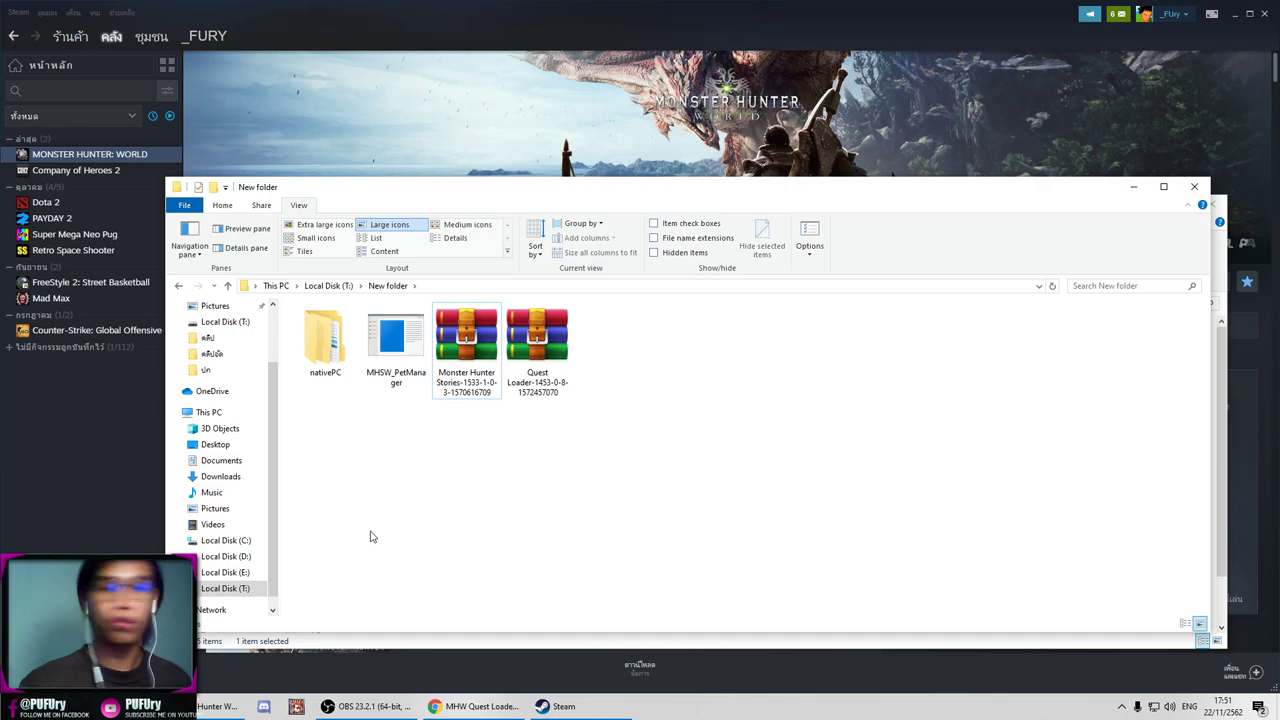
{"action": "left_click_drag", "start_coordinate": [322, 502], "coordinate": [394, 340]}
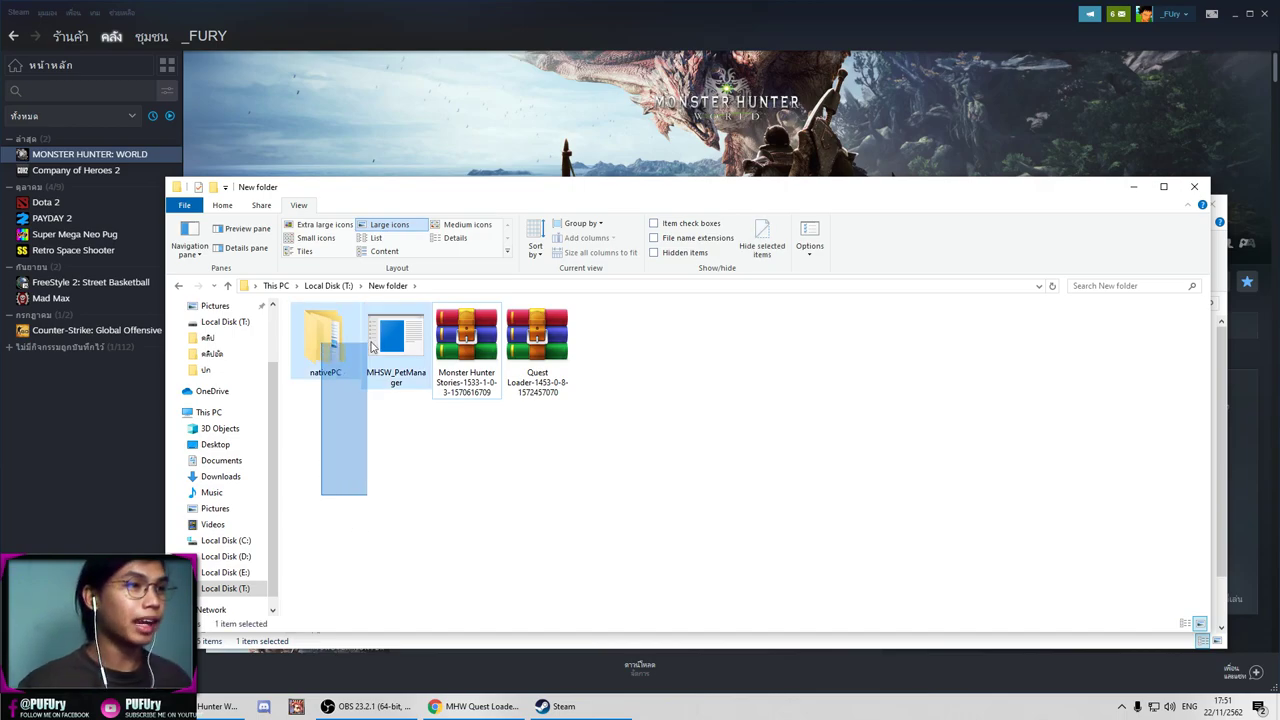
{"action": "left_click", "coordinate": [315, 488]}
{"action": "left_click", "coordinate": [335, 365]}
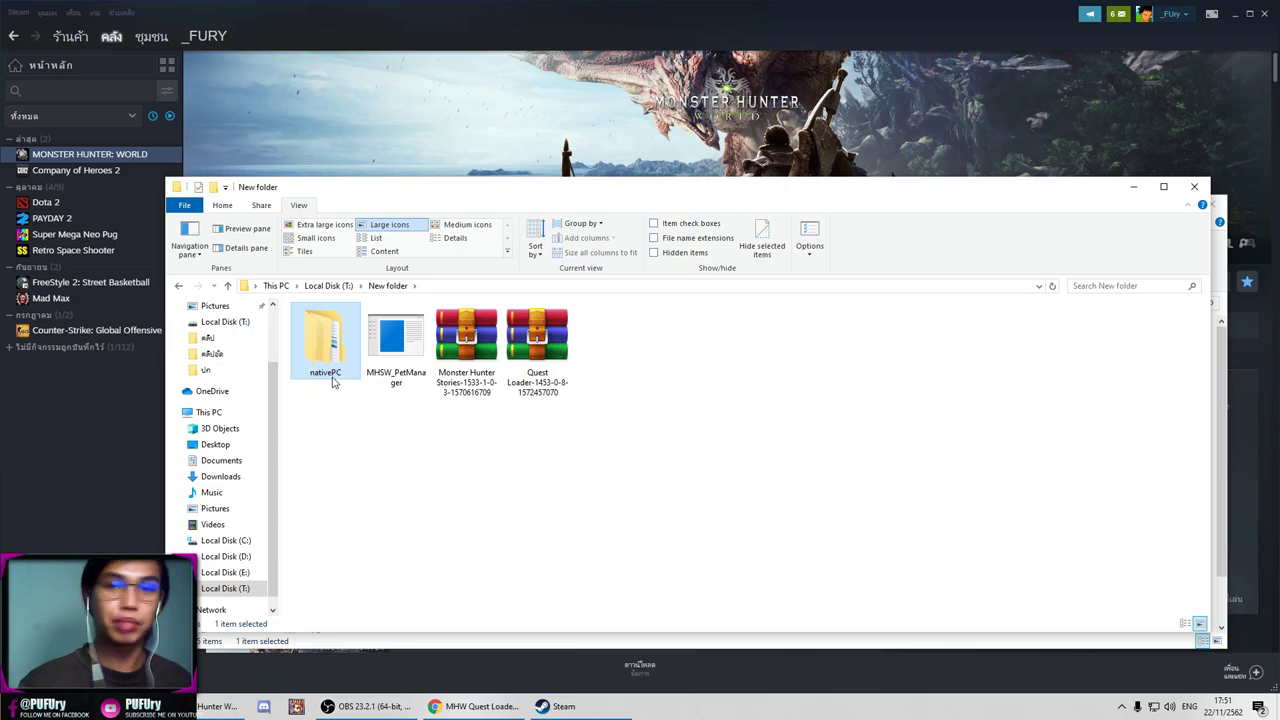
{"action": "left_click_drag", "start_coordinate": [705, 192], "coordinate": [569, 163]}
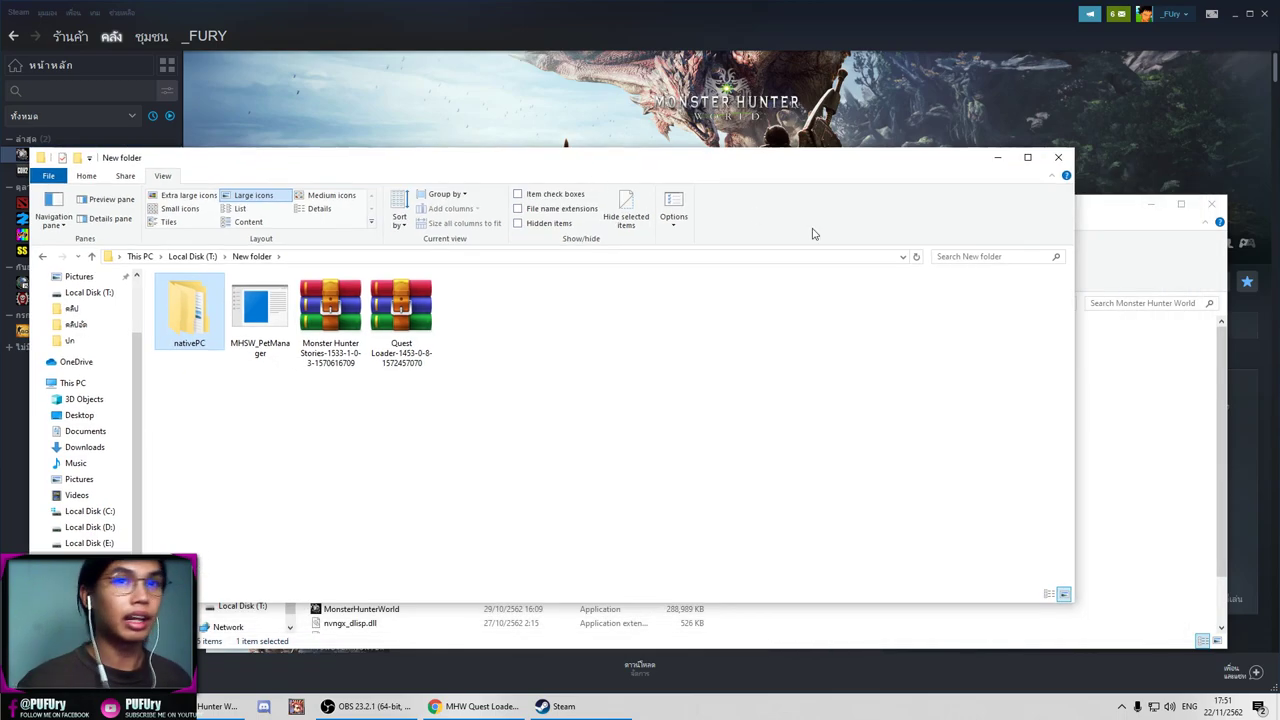
{"action": "left_click", "coordinate": [1160, 428]}
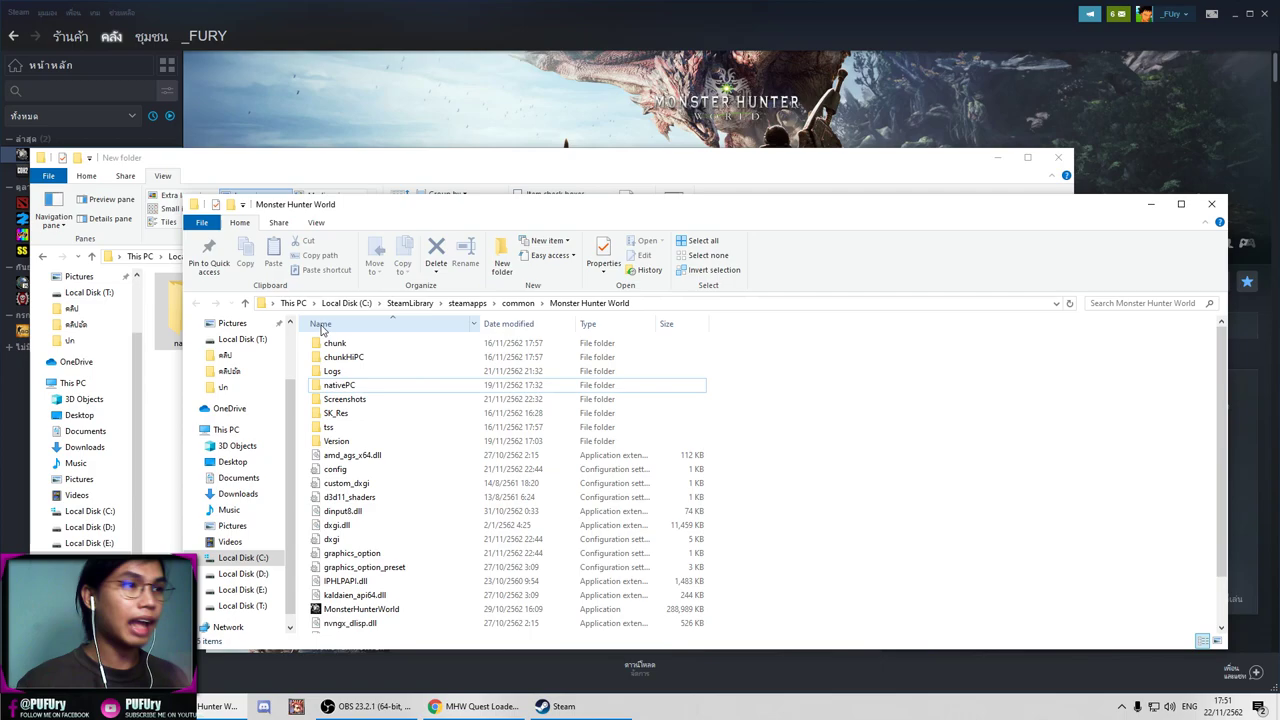
Copy the folder name nativePC, have it pronounced in Google Translate, and return to the Monster Hunter World folder
{"action": "left_click", "coordinate": [440, 195]}
{"action": "right_click", "coordinate": [188, 322]}
{"action": "key", "text": "m"}
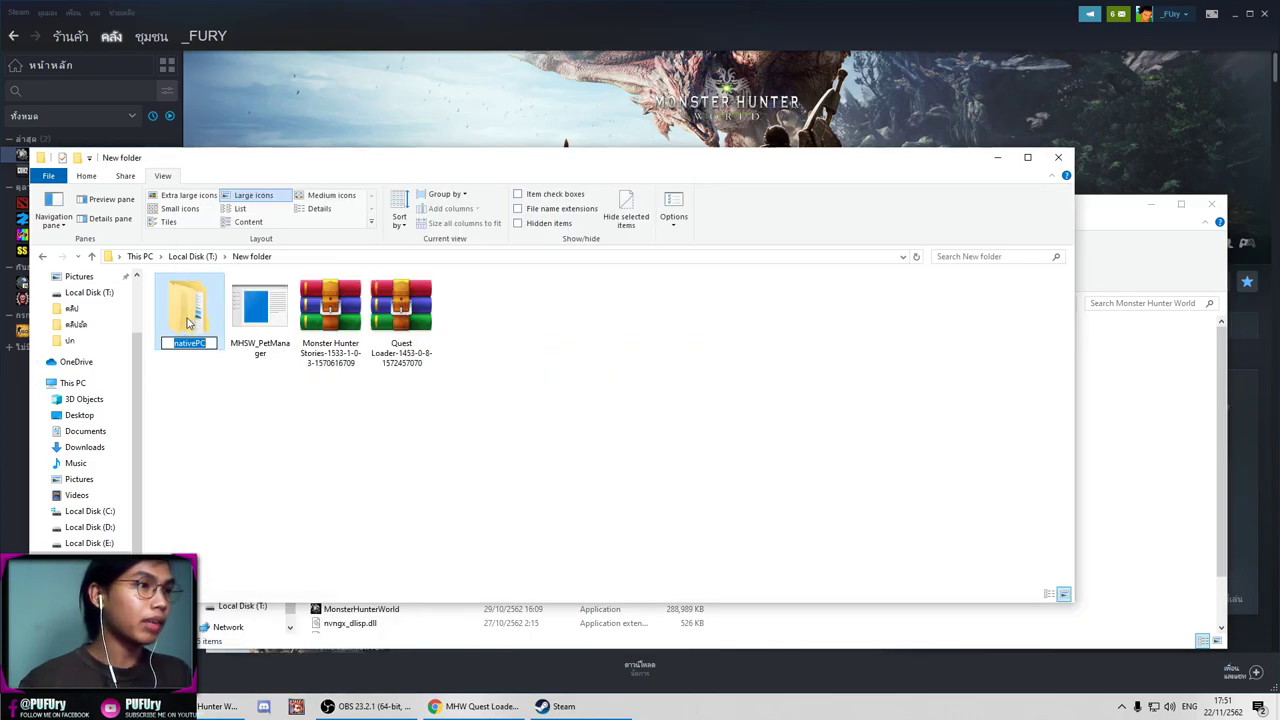
{"action": "left_click", "coordinate": [450, 706]}
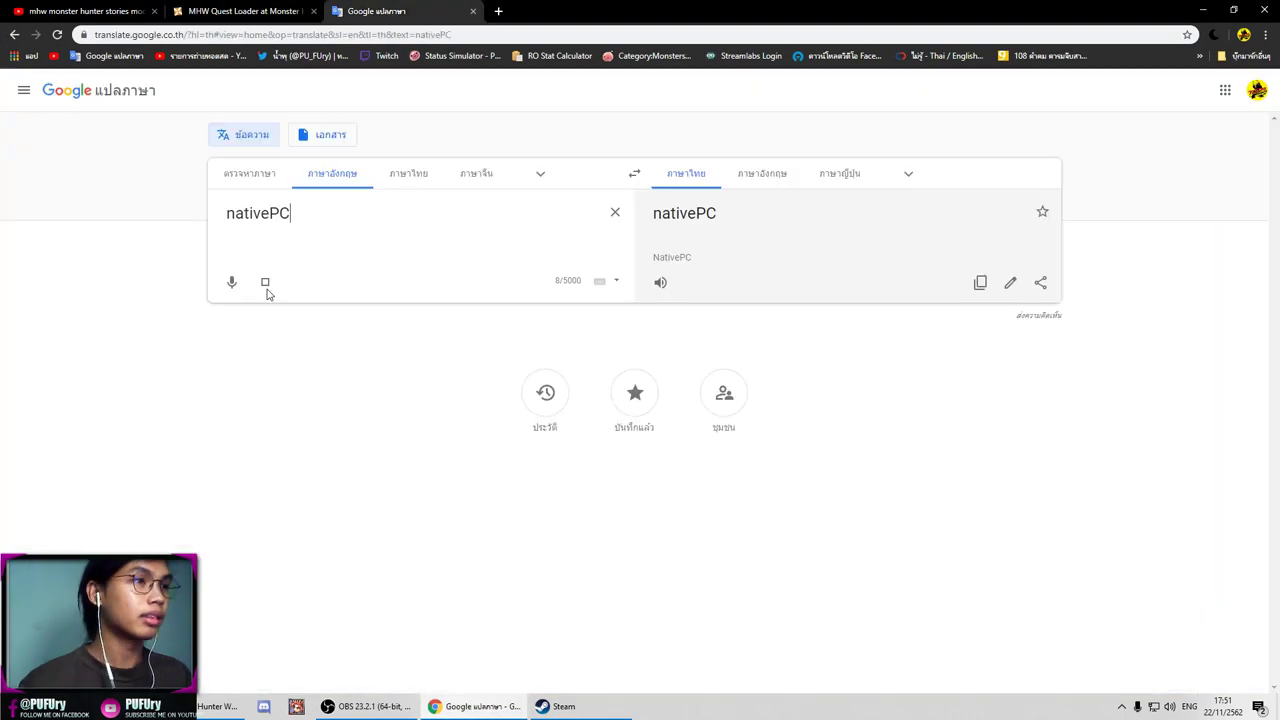
{"action": "left_click", "coordinate": [238, 708]}
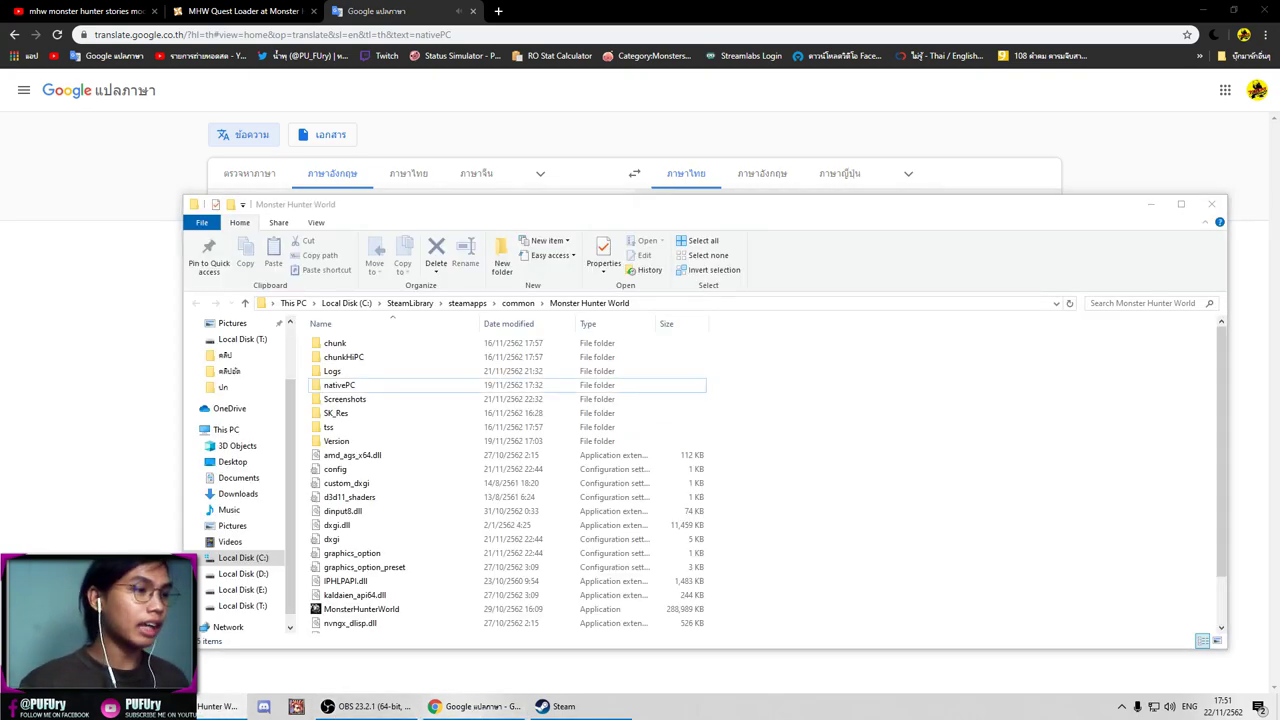
{"action": "left_click", "coordinate": [238, 706]}
{"action": "left_click", "coordinate": [650, 640]}
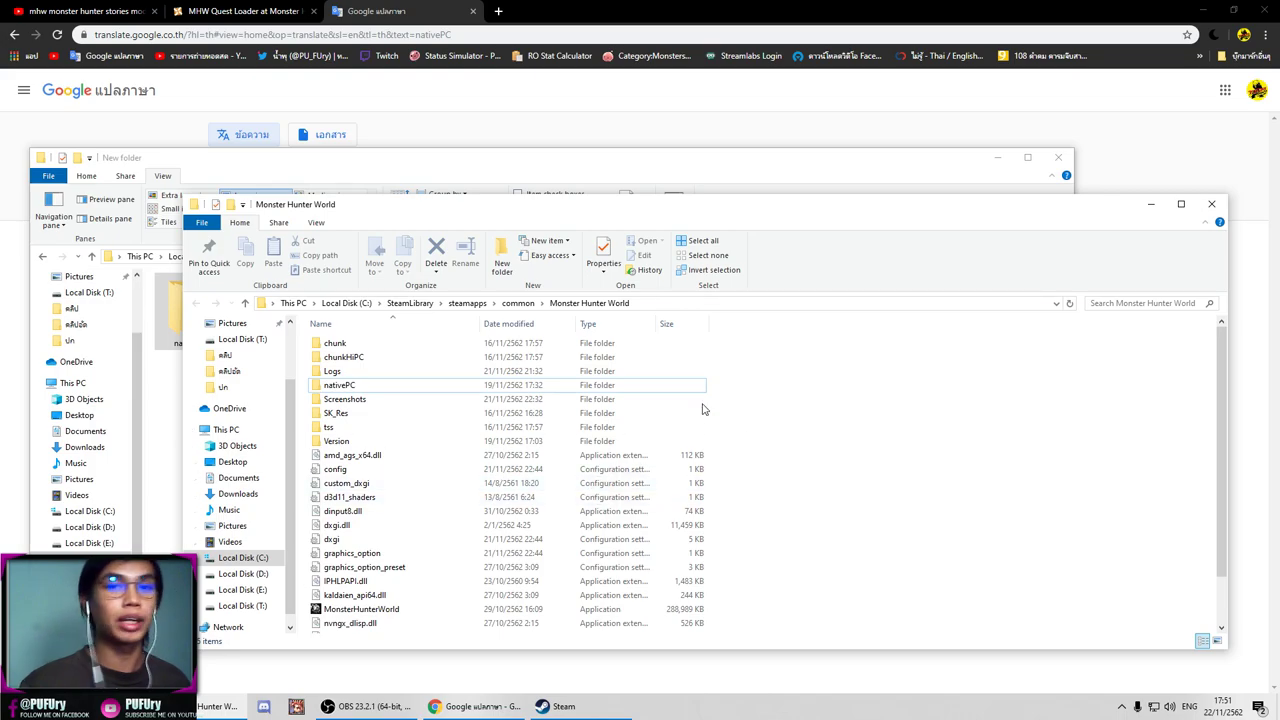
Extract the Quest Loader archive directly into New folder and deselect it
{"action": "left_click", "coordinate": [360, 164]}
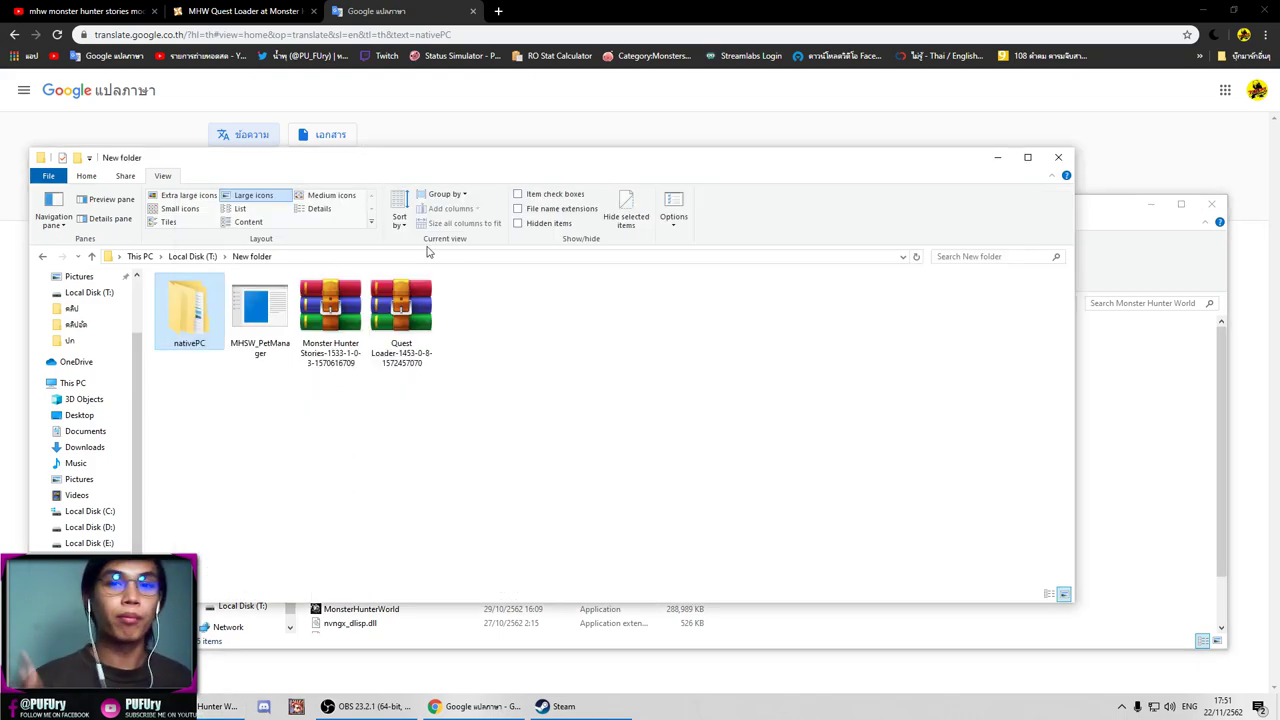
{"action": "left_click", "coordinate": [491, 389]}
{"action": "left_click", "coordinate": [401, 353]}
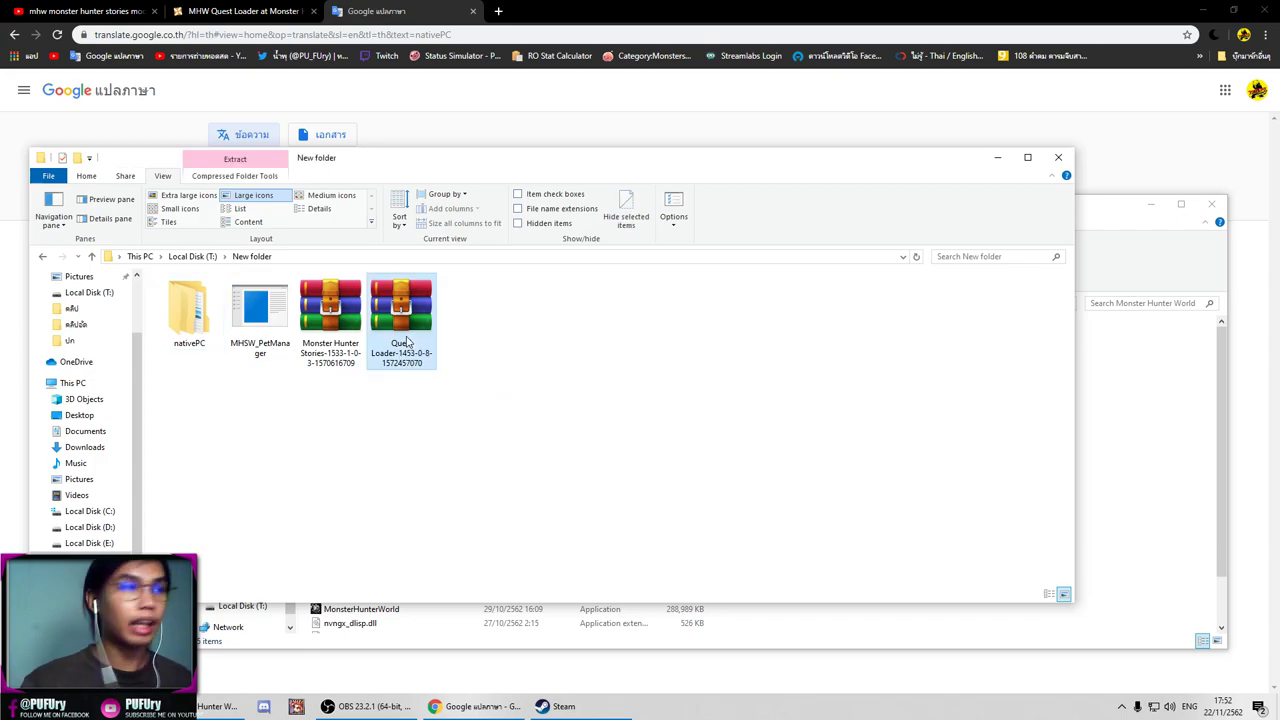
{"action": "right_click", "coordinate": [405, 340]}
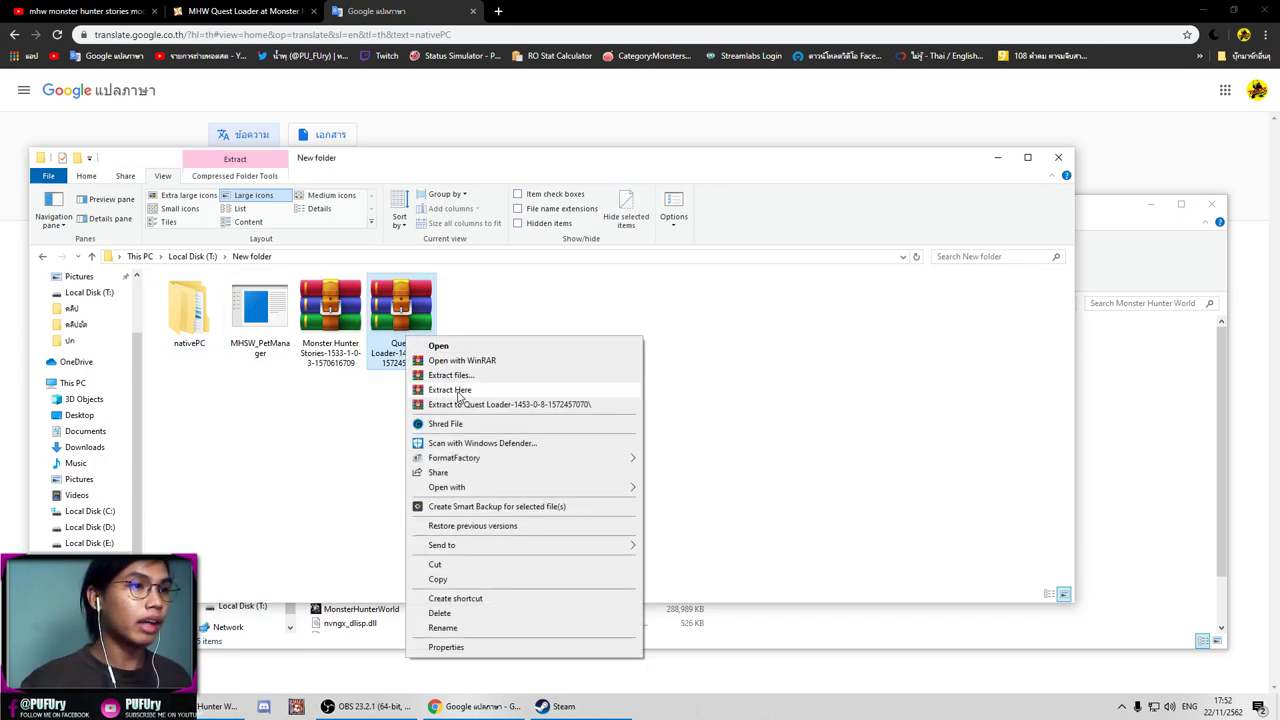
{"action": "left_click", "coordinate": [452, 390]}
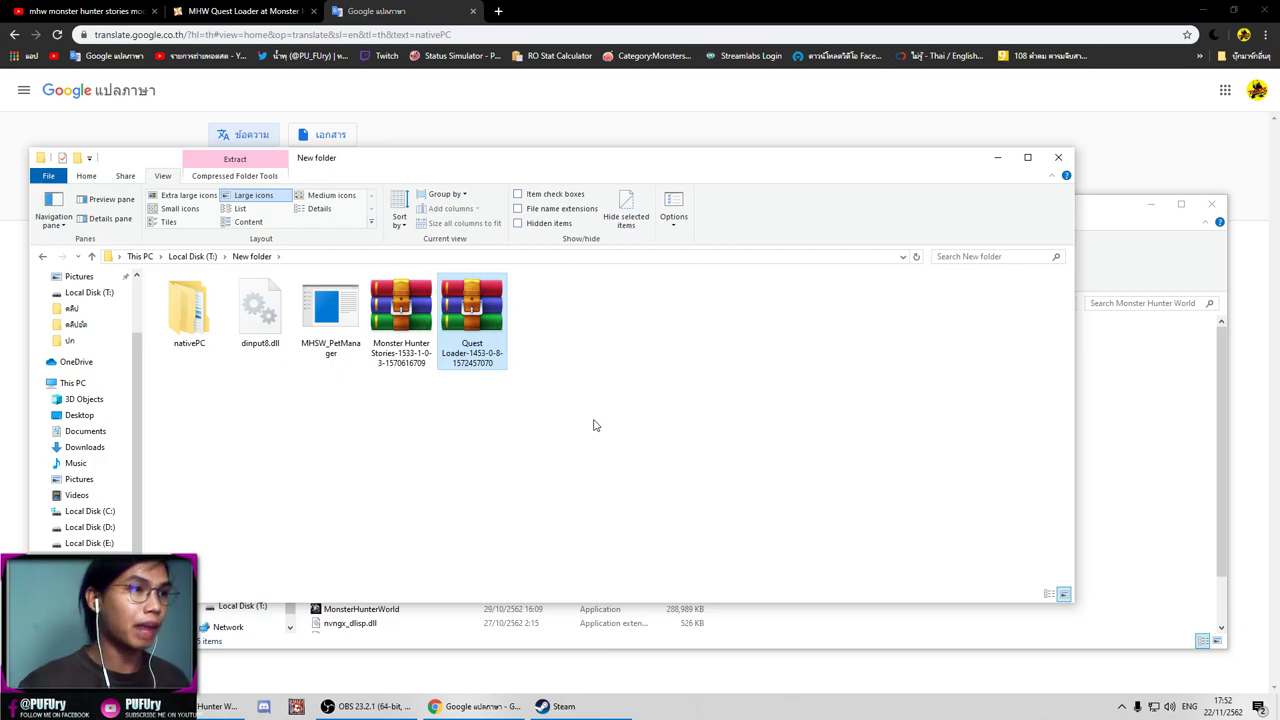
{"action": "left_click", "coordinate": [594, 425]}
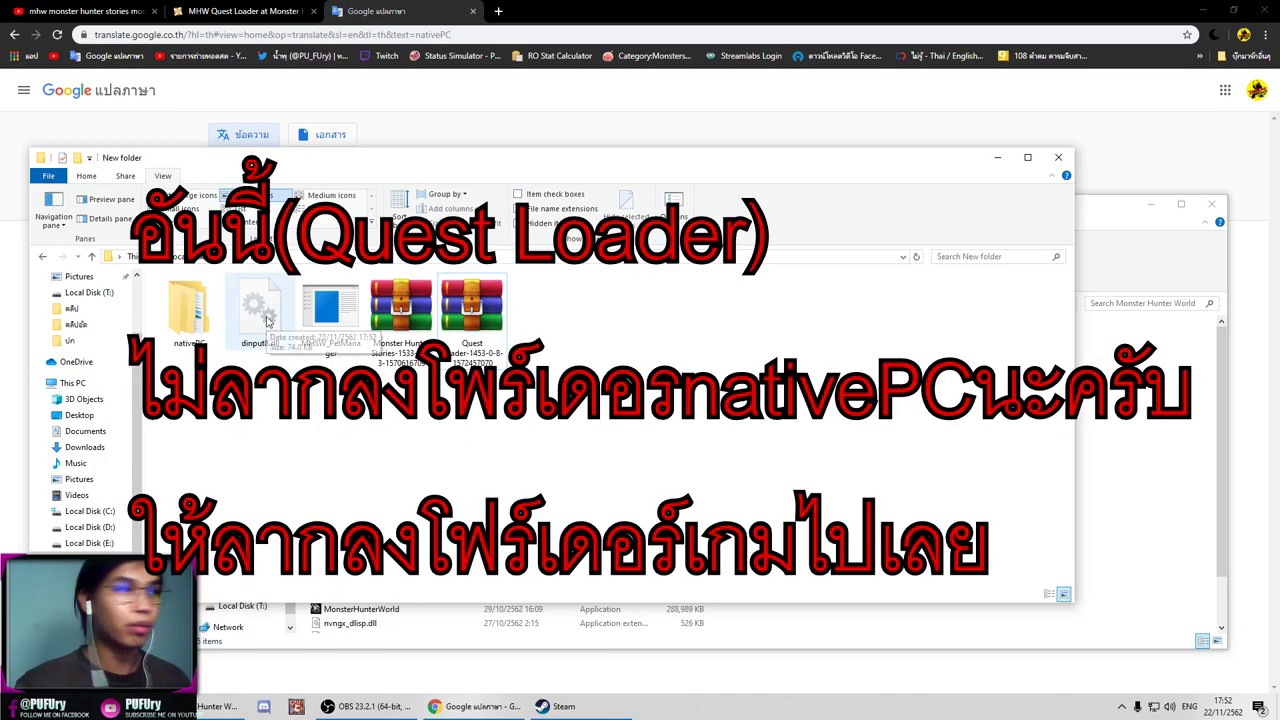
Run MHSW_PetManager from New folder, acknowledge its climbing notice and close the New folder window
{"action": "left_click", "coordinate": [1161, 515]}
{"action": "left_click", "coordinate": [559, 172]}
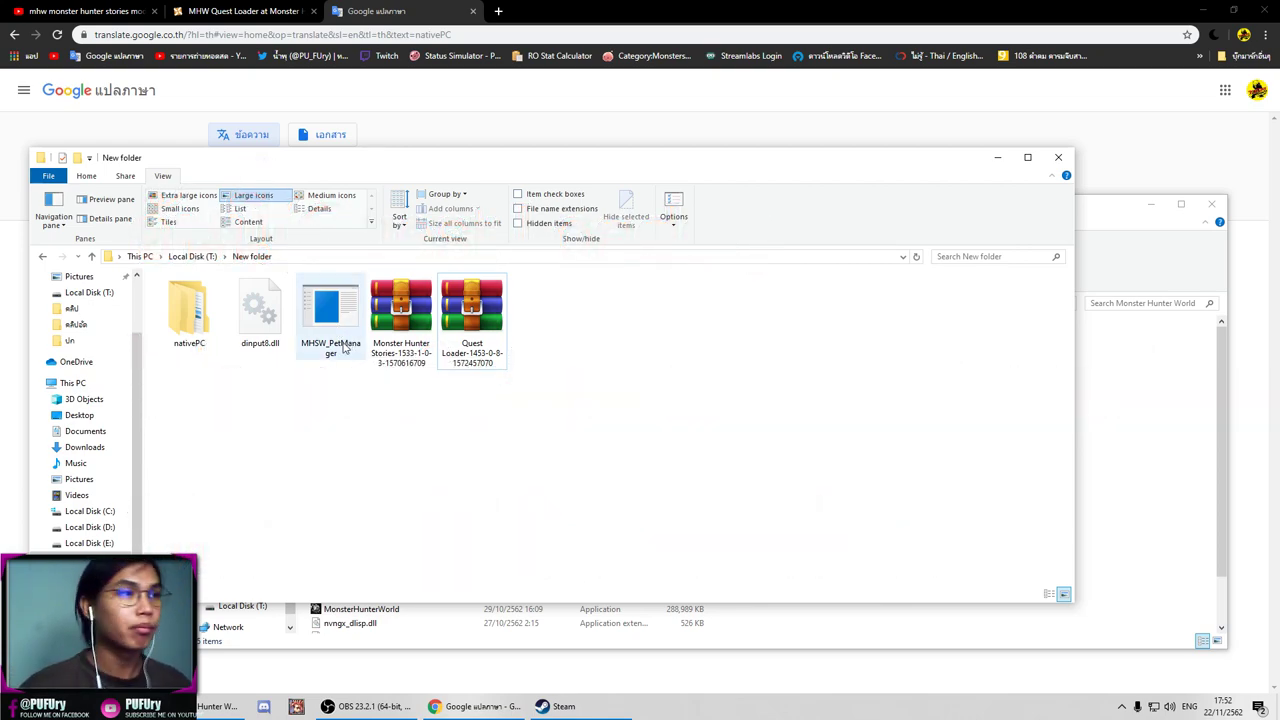
{"action": "double_click", "coordinate": [345, 350]}
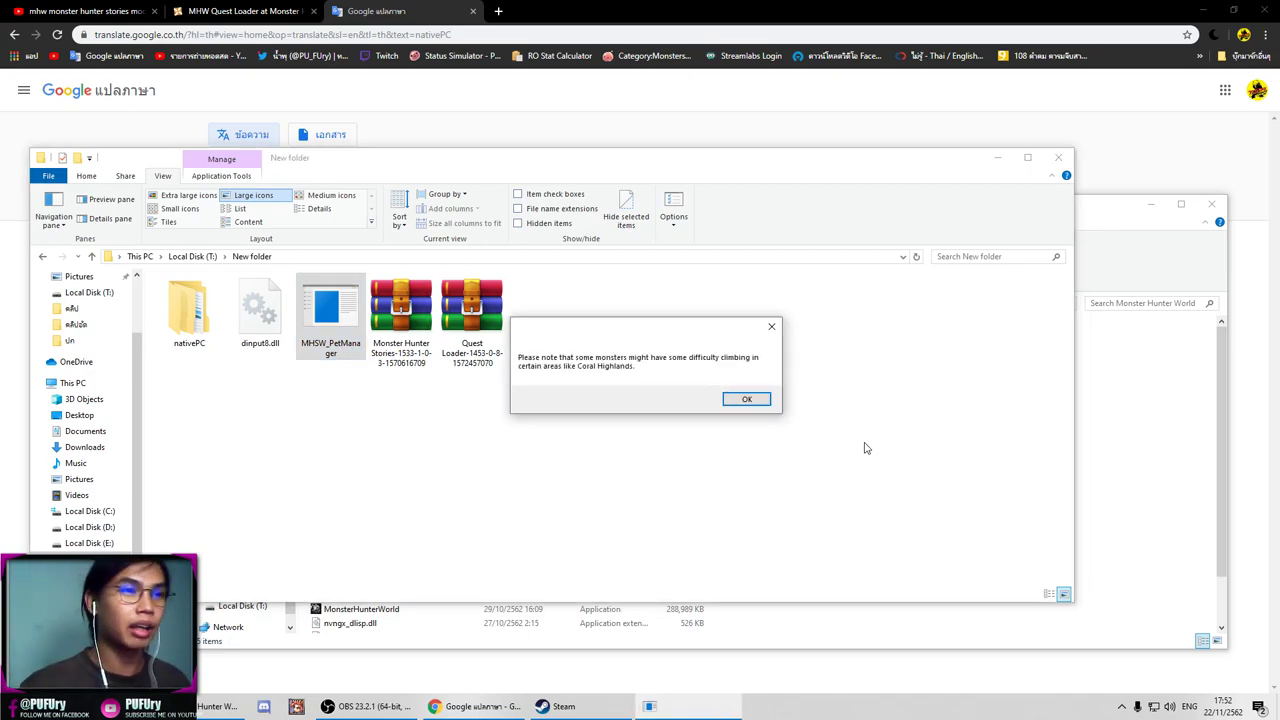
{"action": "left_click", "coordinate": [748, 400]}
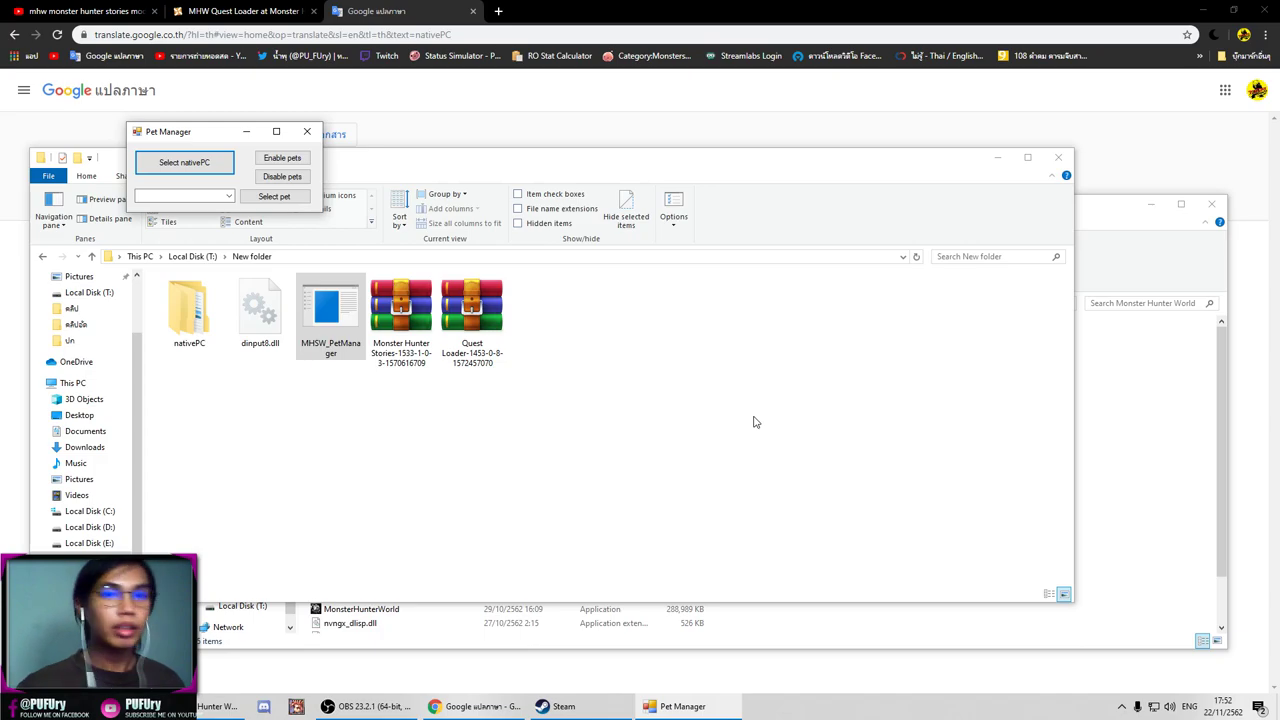
{"action": "left_click", "coordinate": [1058, 157]}
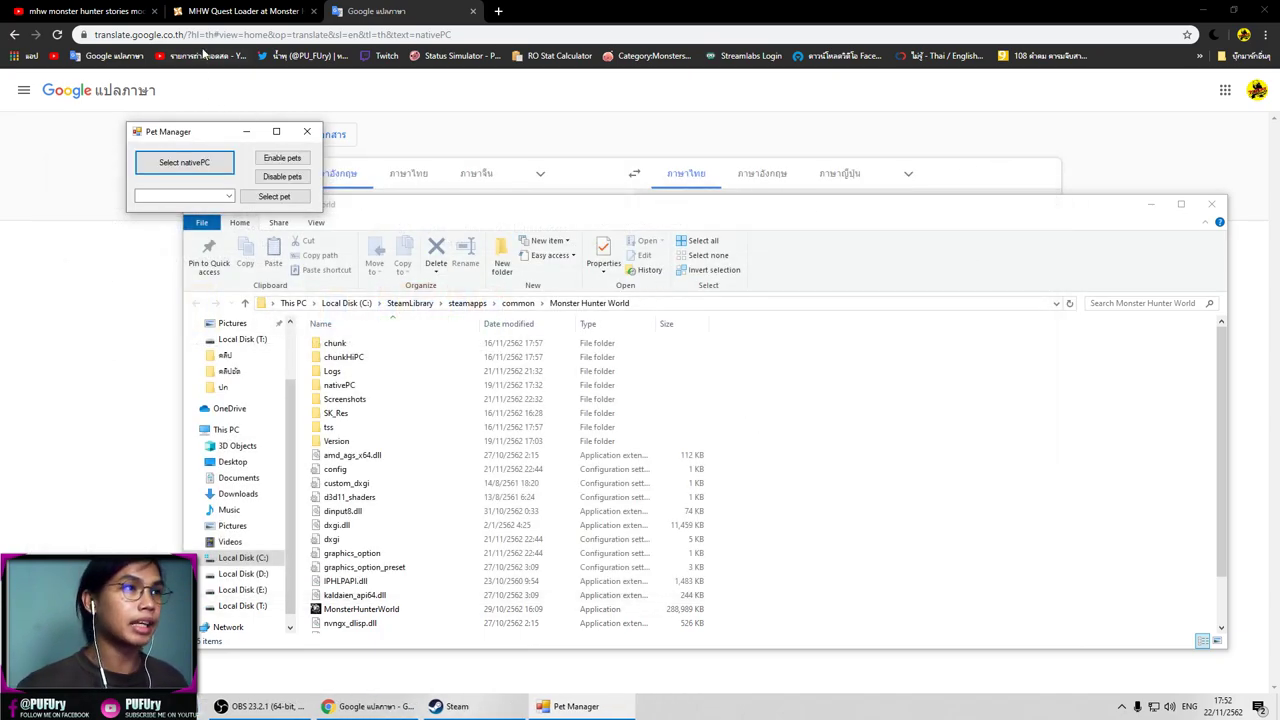
Point Pet Manager to the nativePC folder in C:\SteamLibrary\steamapps\common\Monster Hunter World and acknowledge the path message
{"action": "left_click_drag", "start_coordinate": [212, 136], "coordinate": [244, 151]}
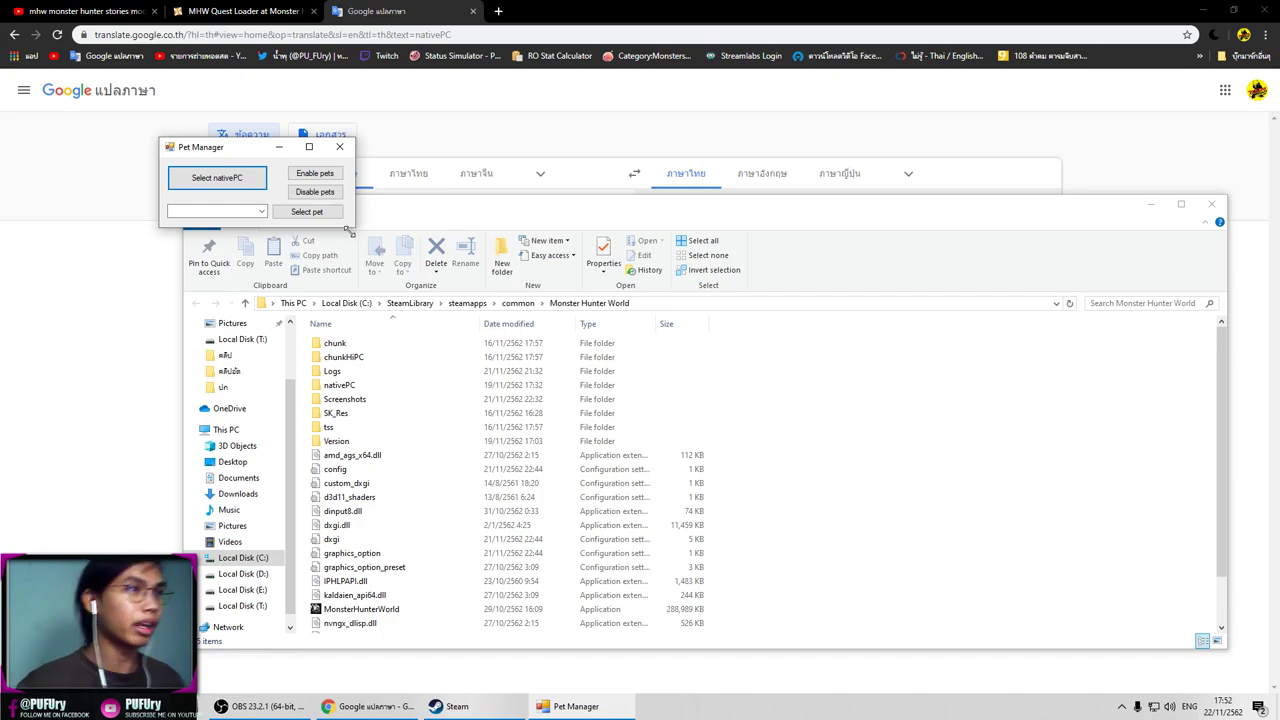
{"action": "left_click", "coordinate": [235, 180]}
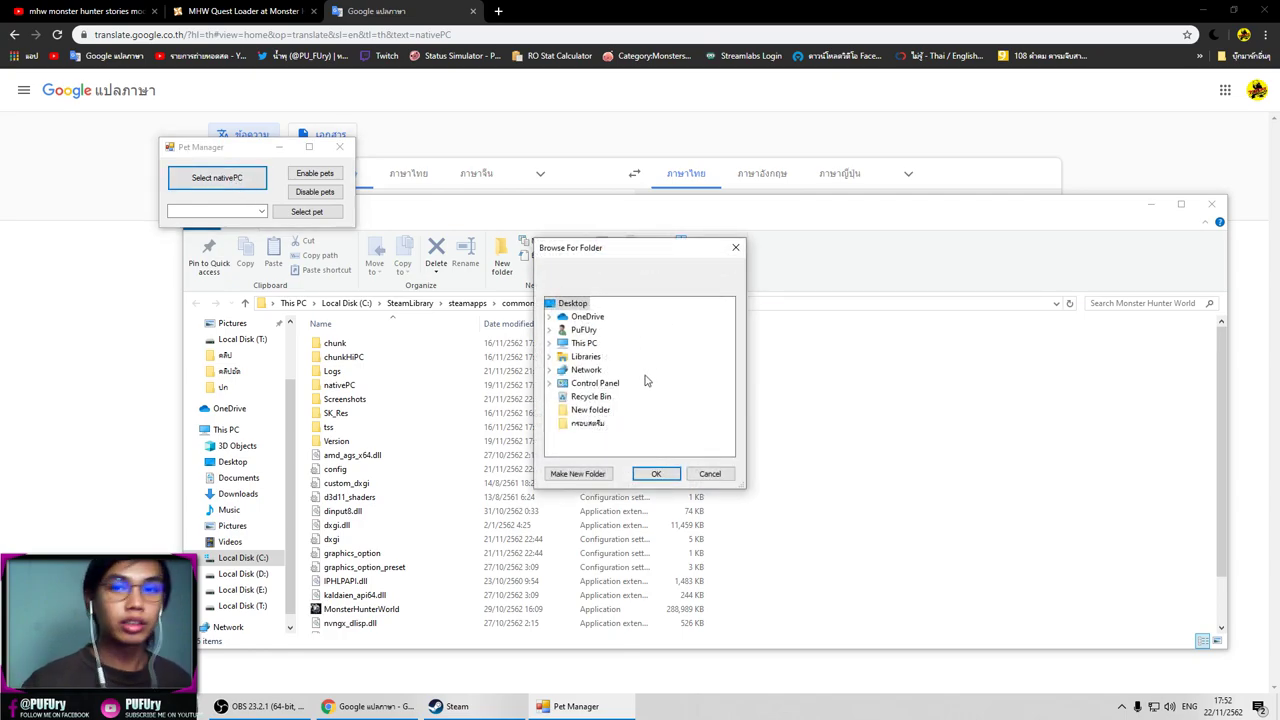
{"action": "left_click_drag", "start_coordinate": [616, 247], "coordinate": [774, 276]}
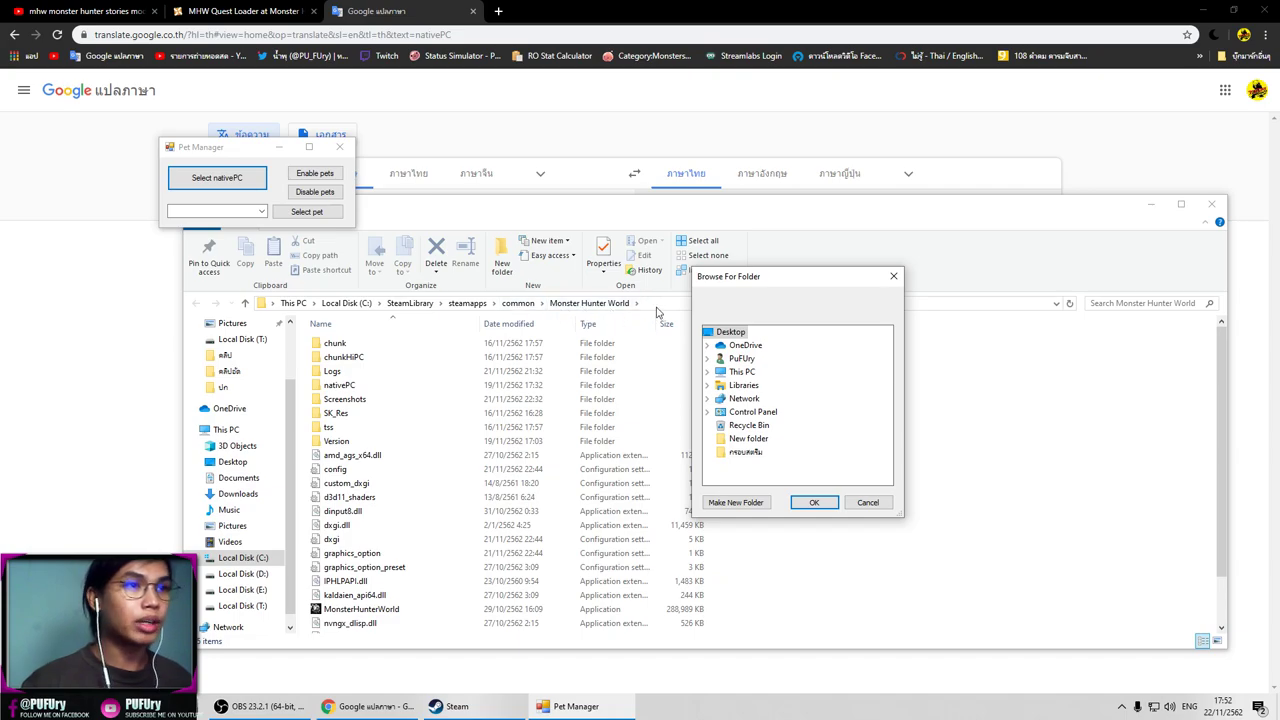
{"action": "double_click", "coordinate": [742, 371]}
{"action": "double_click", "coordinate": [779, 440]}
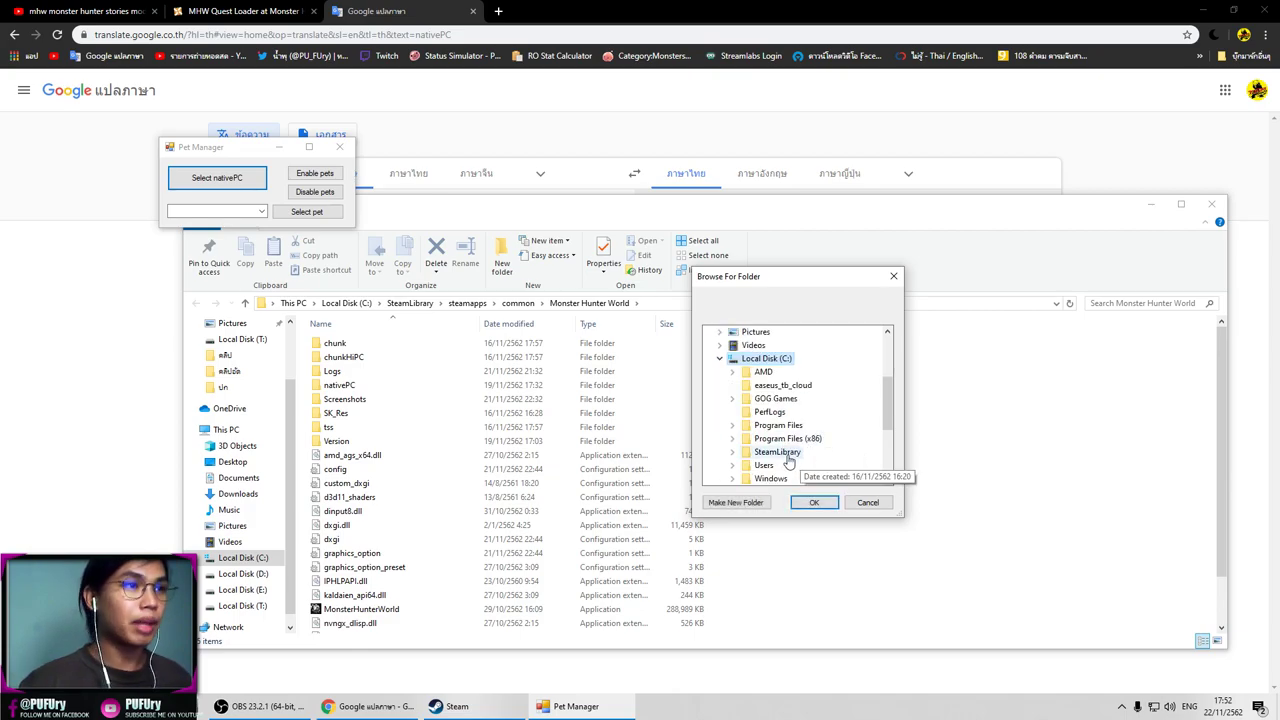
{"action": "double_click", "coordinate": [785, 455]}
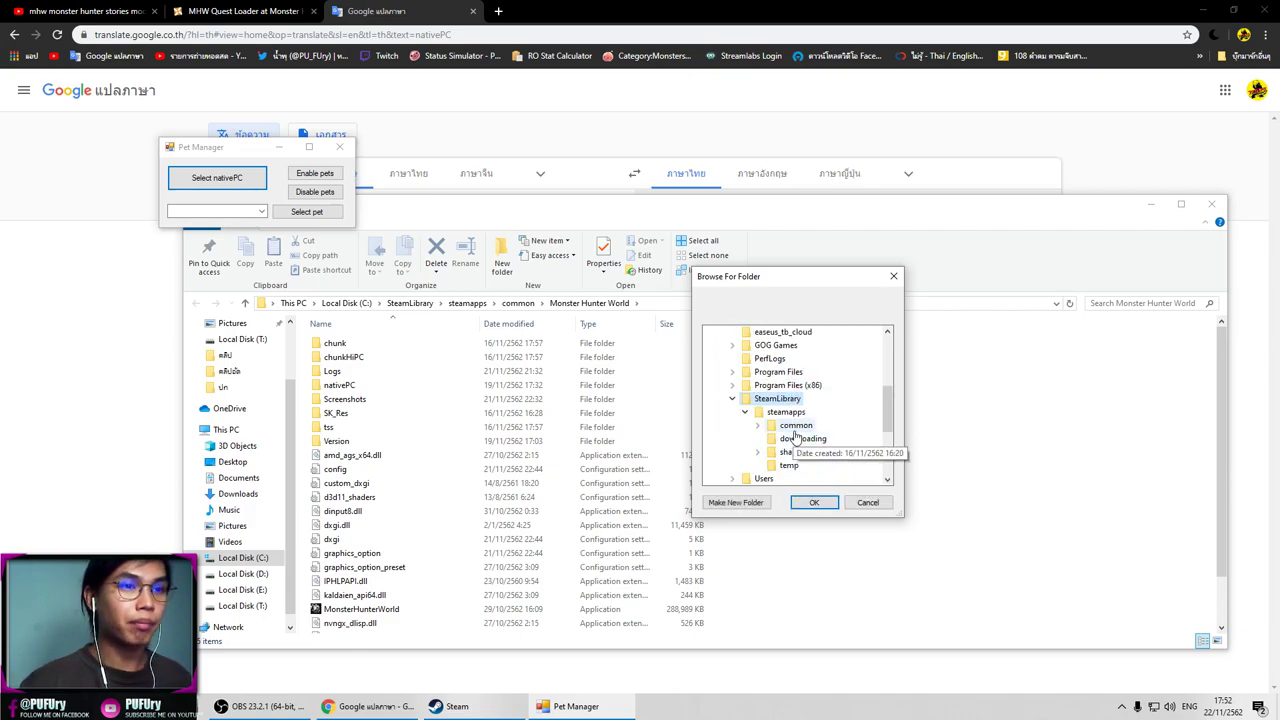
{"action": "double_click", "coordinate": [805, 426]}
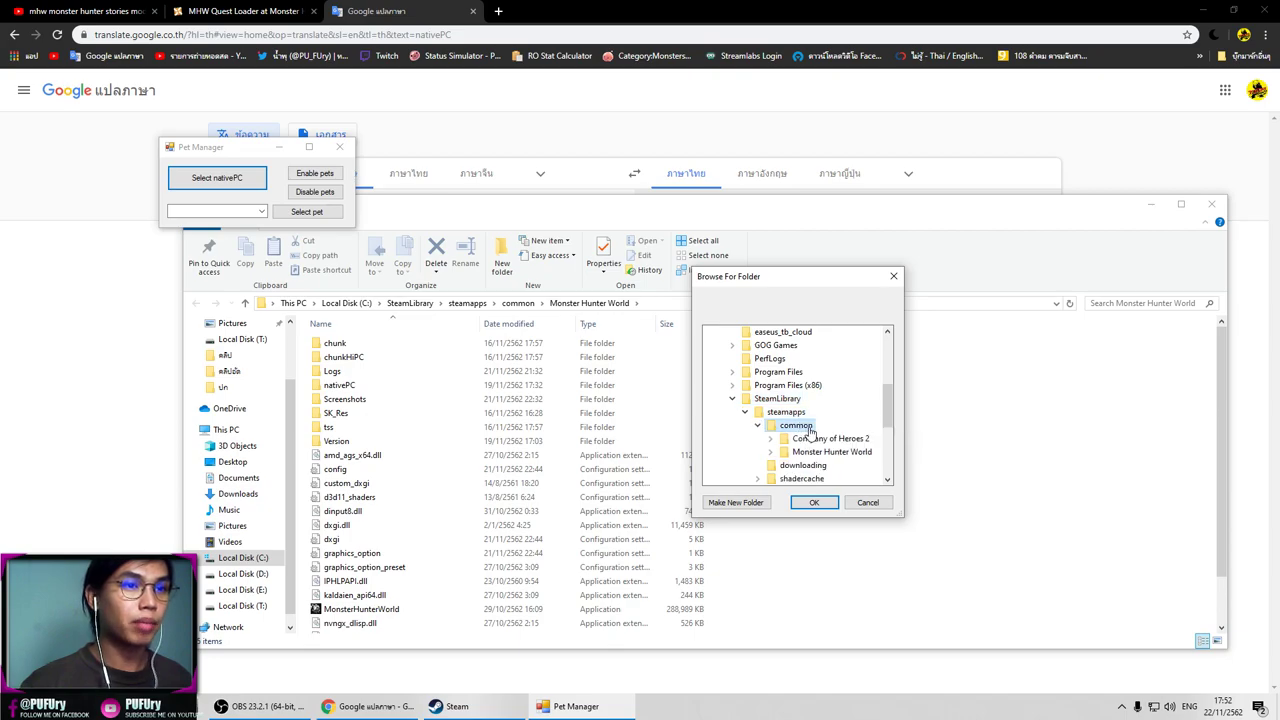
{"action": "double_click", "coordinate": [840, 452]}
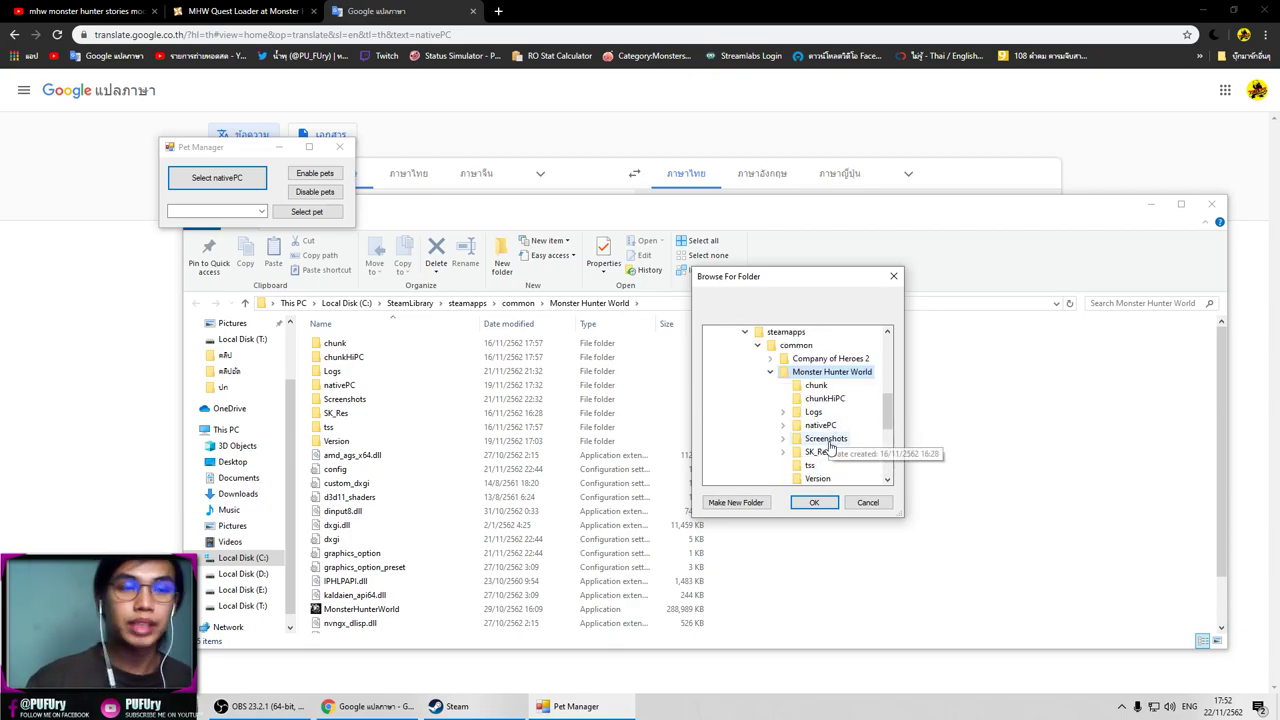
{"action": "left_click", "coordinate": [826, 430]}
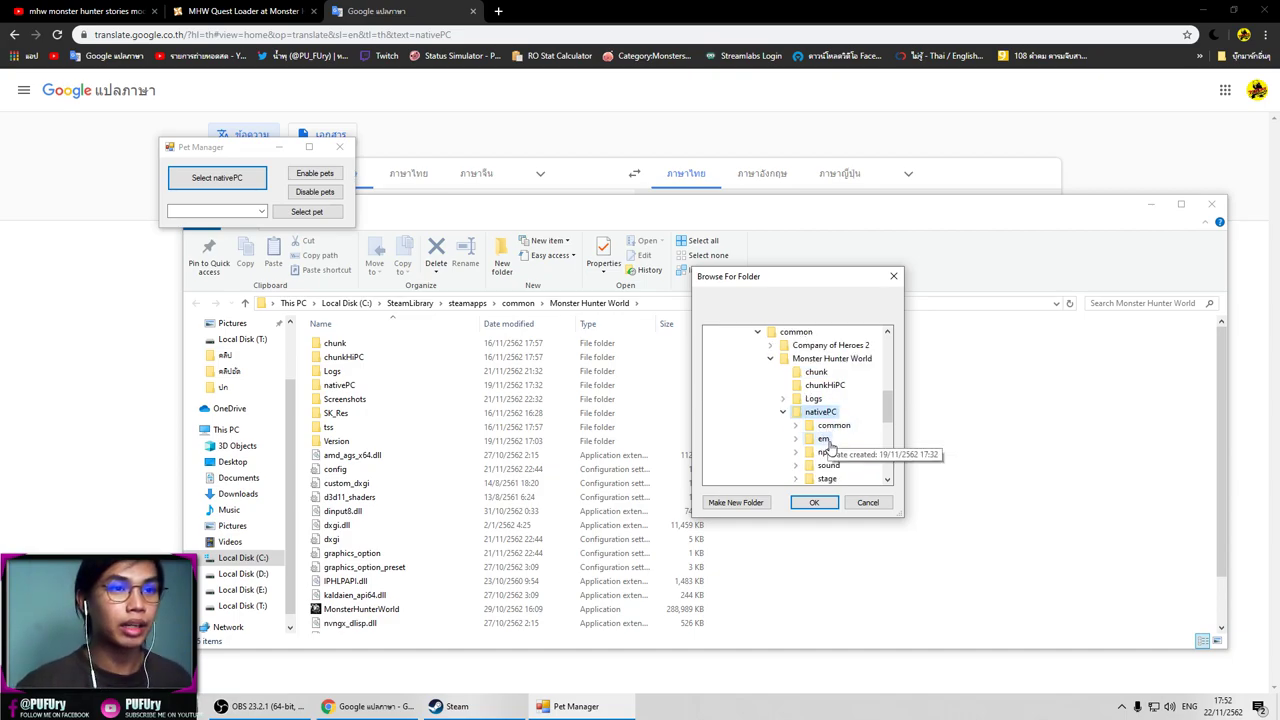
{"action": "left_click", "coordinate": [815, 502]}
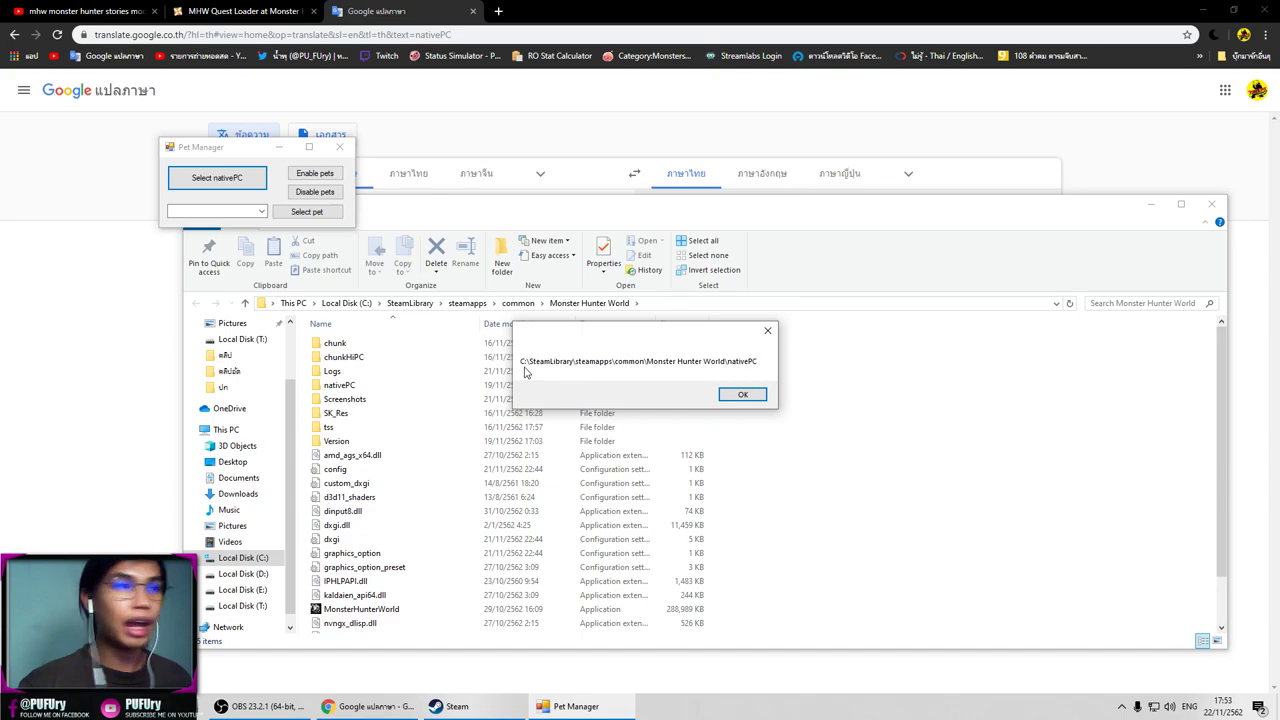
{"action": "left_click", "coordinate": [743, 394]}
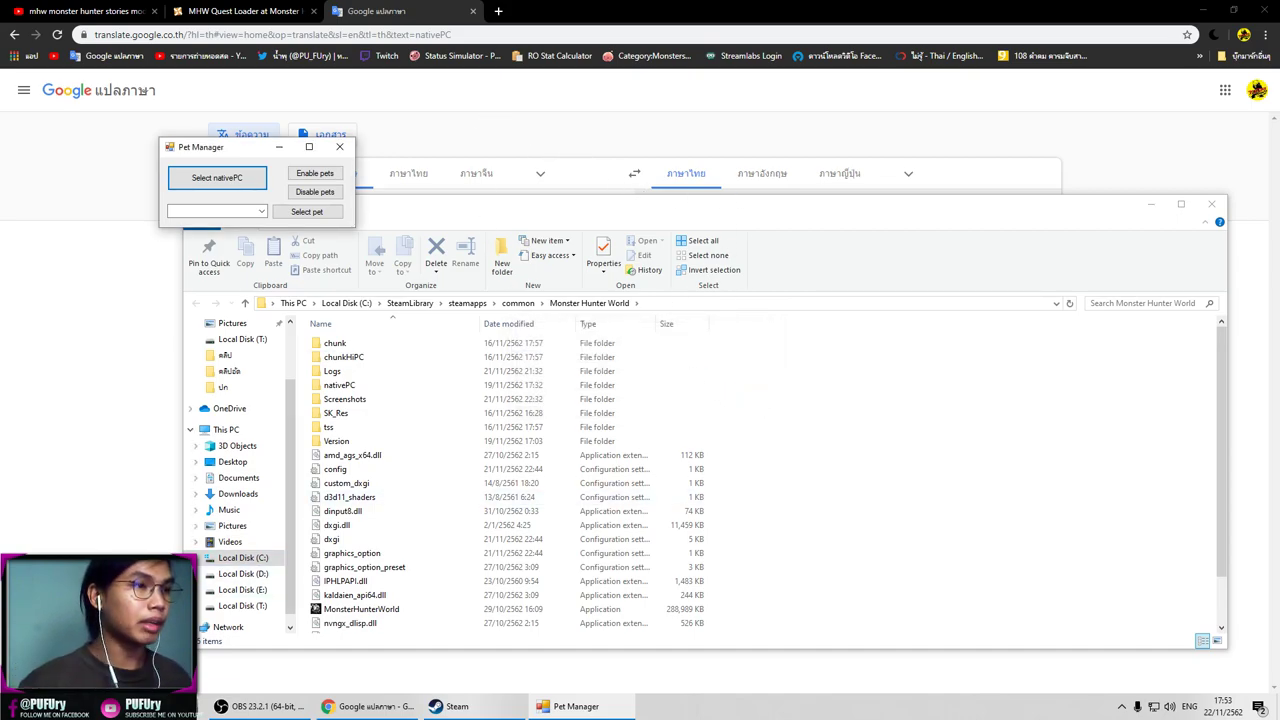
Examine the contents of the nativePC folder and its stage subfolder in File Explorer, ending back in nativePC
{"action": "key", "text": "alt+Tab"}
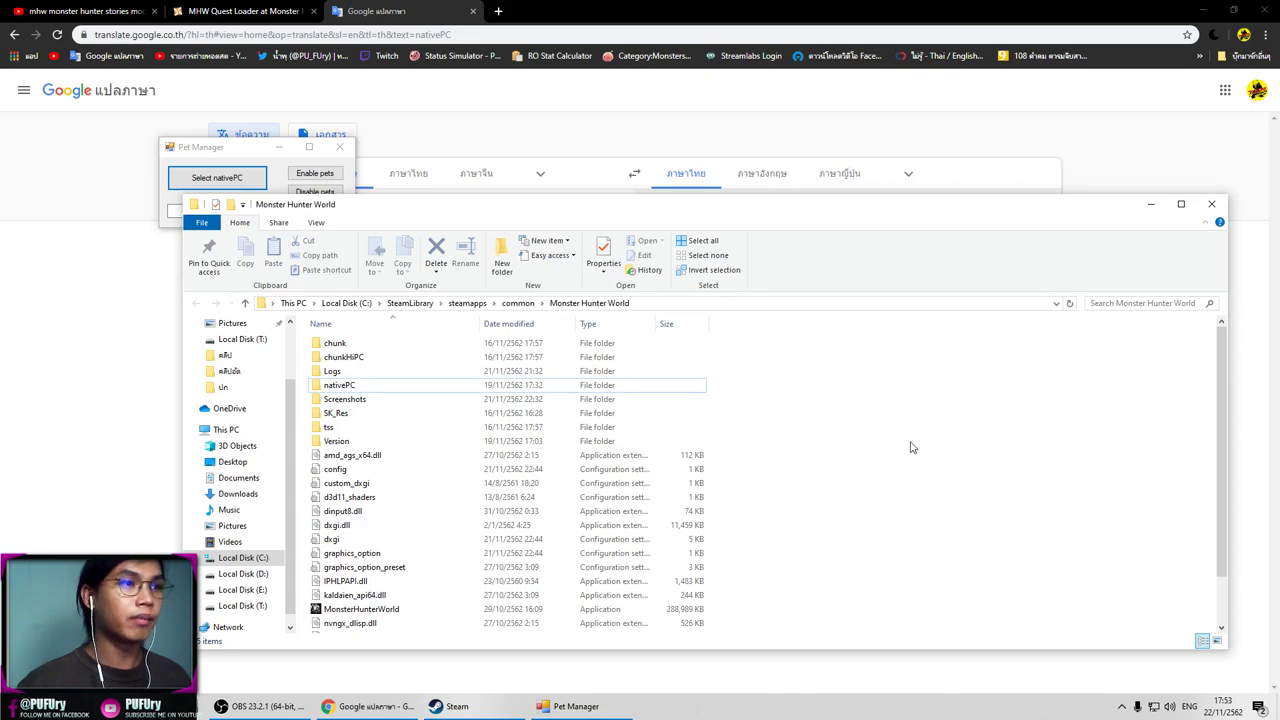
{"action": "key", "text": "Return"}
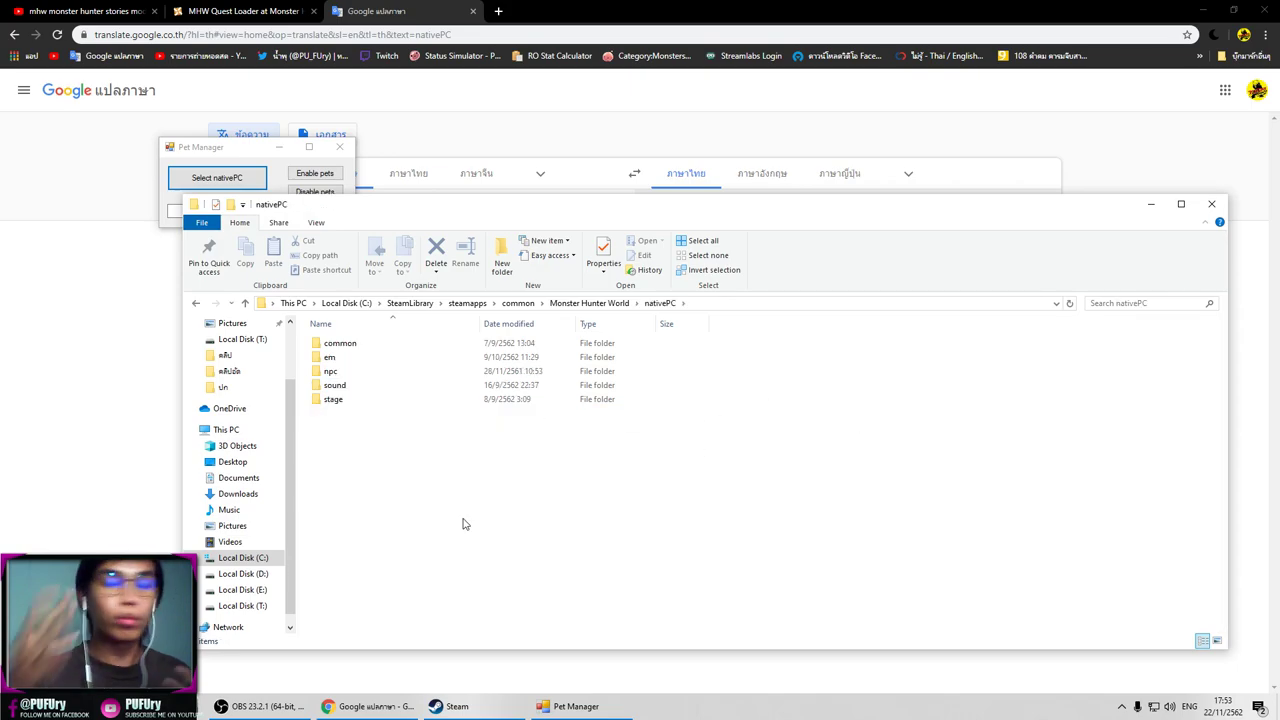
{"action": "key", "text": "BackSpace"}
{"action": "double_click", "coordinate": [370, 393]}
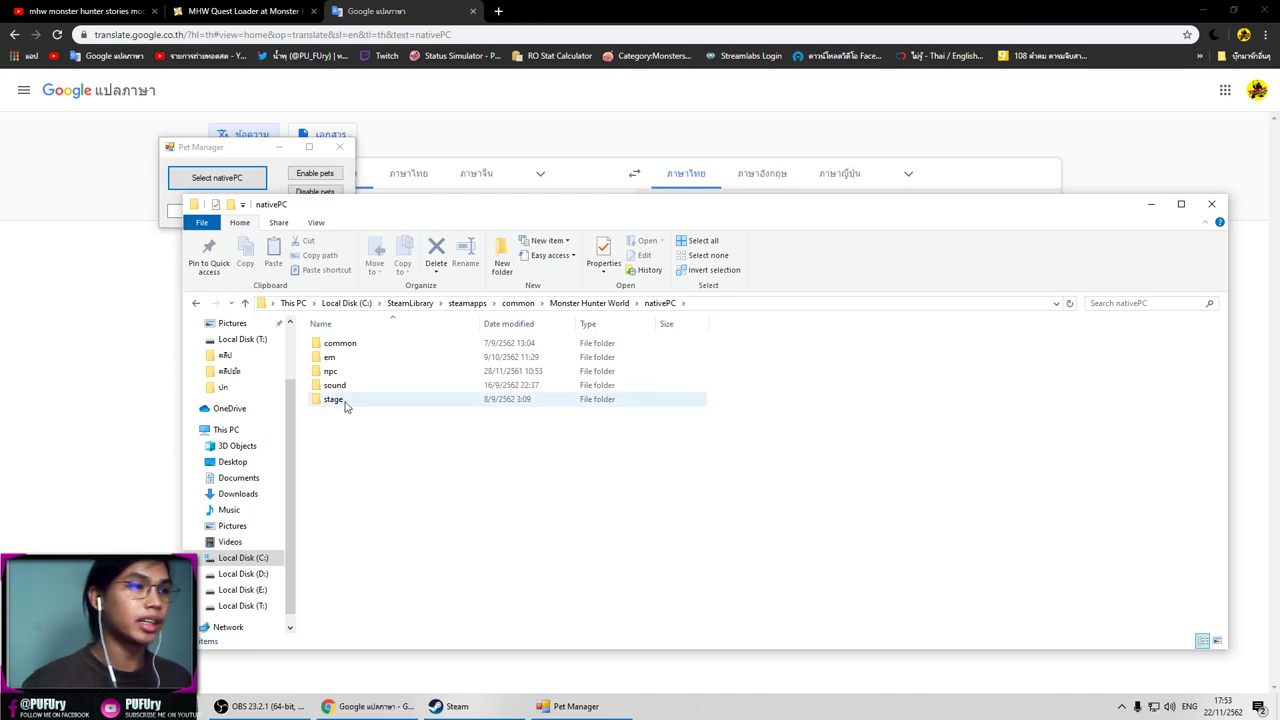
{"action": "double_click", "coordinate": [342, 401]}
{"action": "double_click", "coordinate": [350, 344]}
{"action": "key", "text": "BackSpace"}
{"action": "key", "text": "BackSpace"}
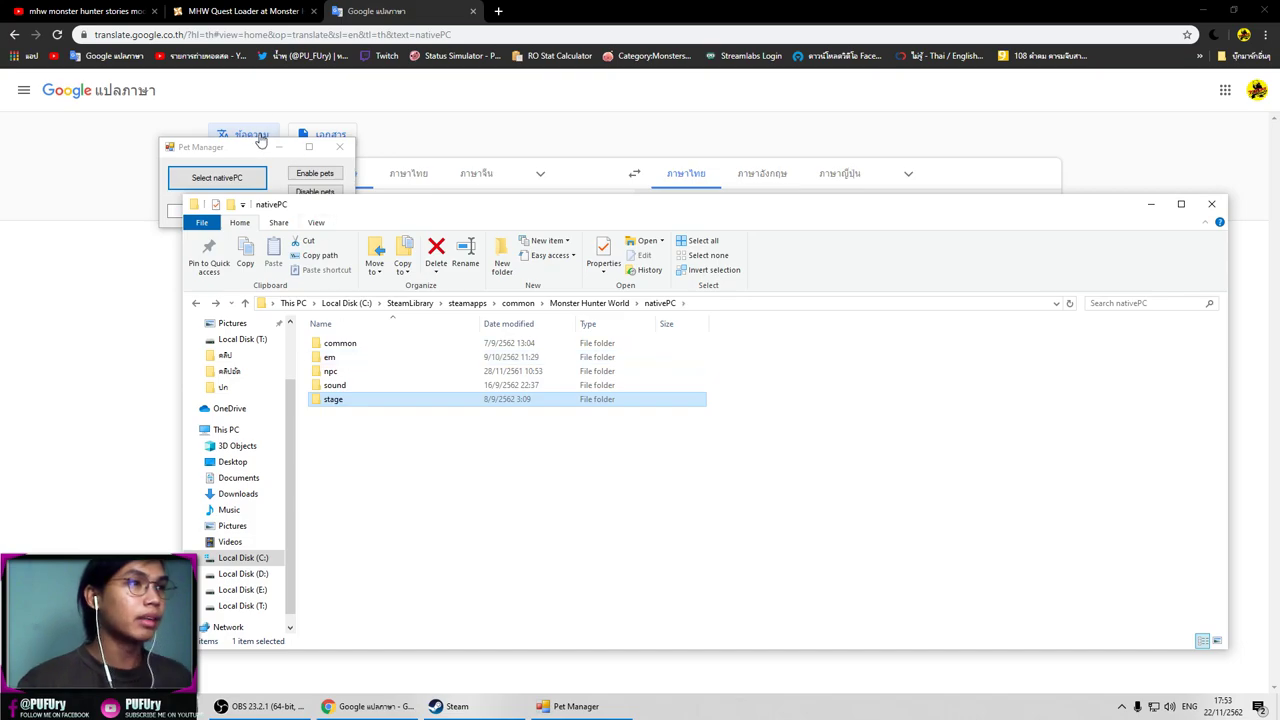
Enable pets in Pet Manager and acknowledge the message
{"action": "left_click", "coordinate": [258, 145]}
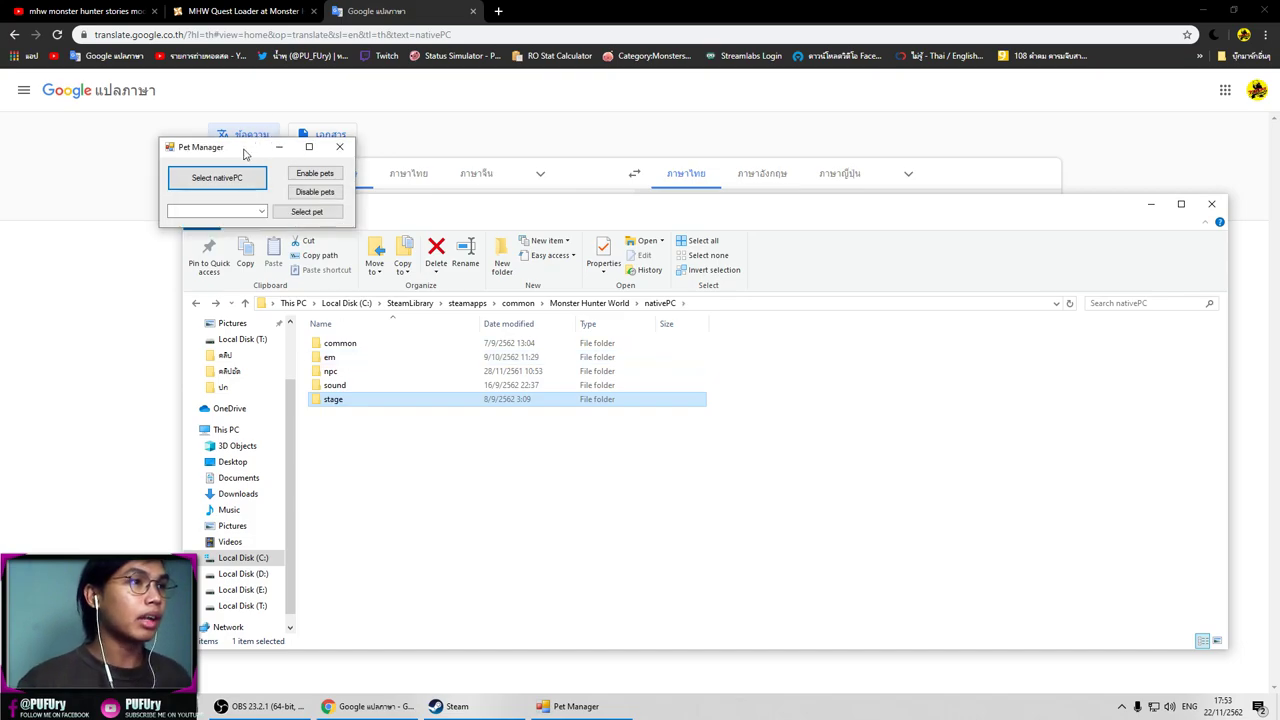
{"action": "left_click", "coordinate": [330, 176]}
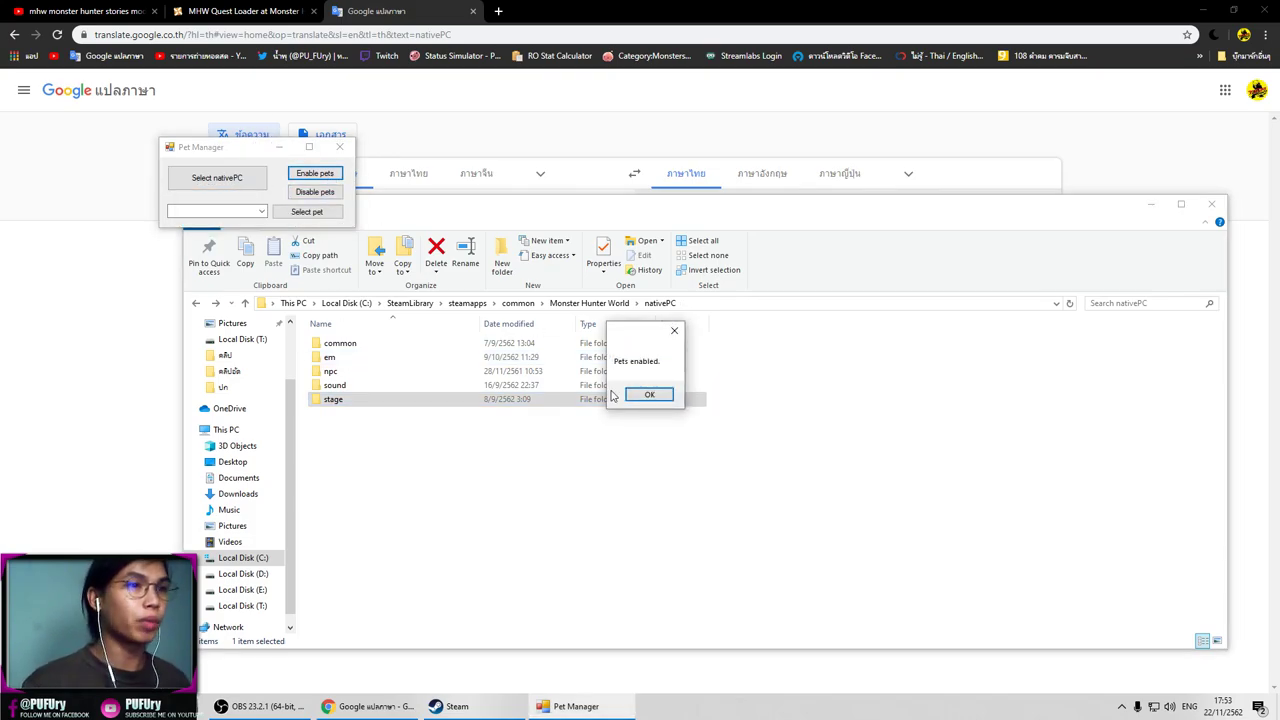
{"action": "left_click", "coordinate": [666, 397]}
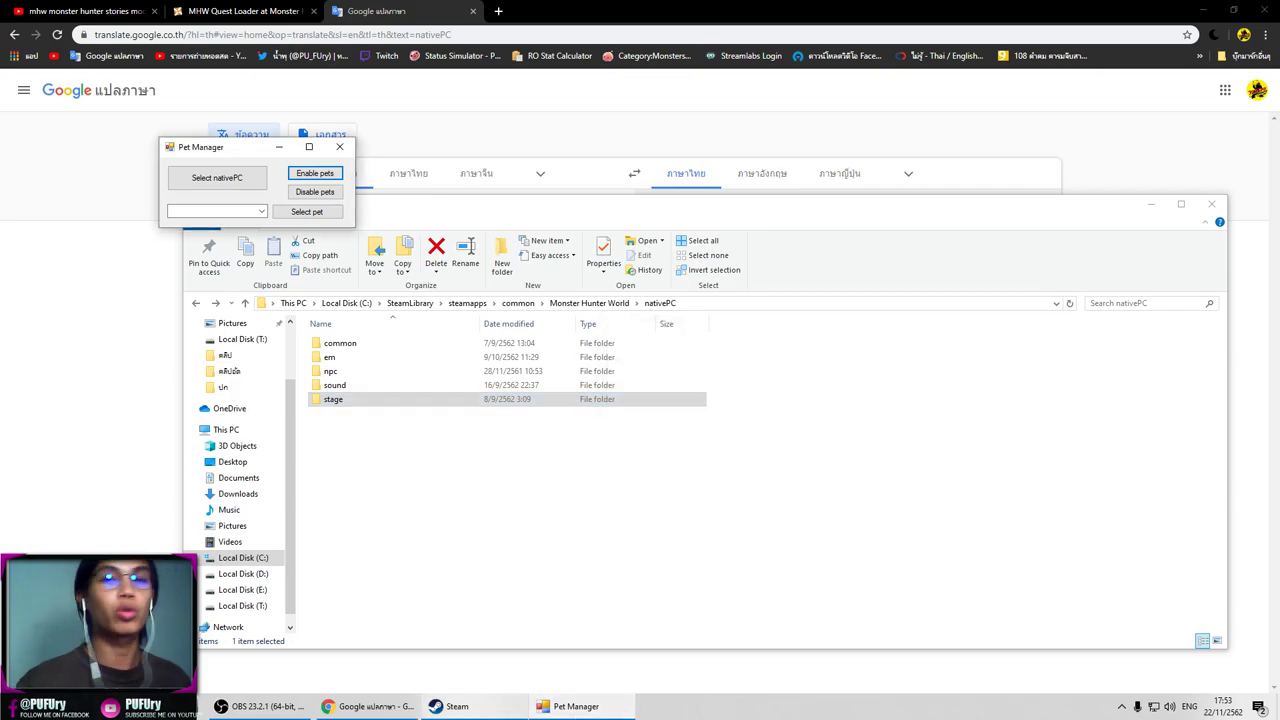
Launch Monster Hunter: World from the Steam library and bring Pet Manager in front of the game
{"action": "left_click", "coordinate": [435, 706]}
{"action": "left_click", "coordinate": [252, 288]}
{"action": "mouse_move", "coordinate": [624, 716]}
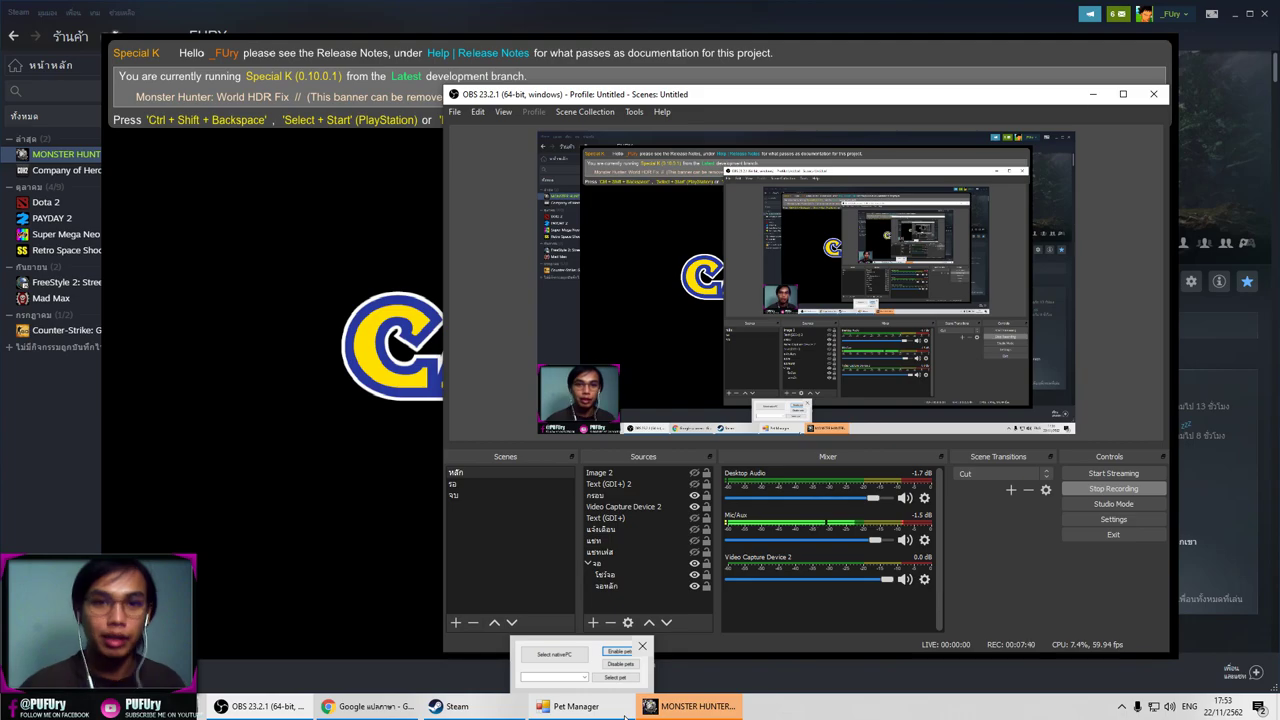
{"action": "left_click", "coordinate": [622, 712]}
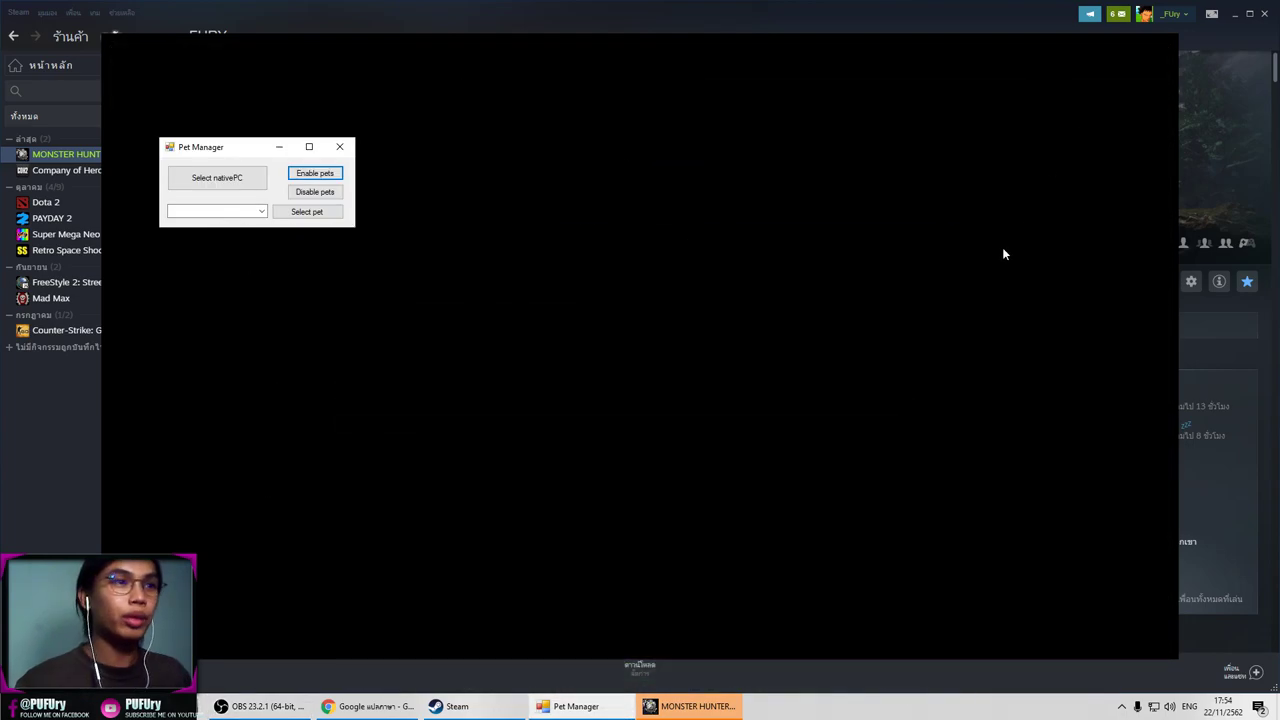
Switch to the Monster Hunter: World window and back to Pet Manager while the game loads
{"action": "key", "text": "alt+Tab"}
{"action": "key", "text": "alt+Tab"}
{"action": "key", "text": "alt+Tab"}
{"action": "key", "text": "alt+Tab"}
{"action": "key", "text": "alt+Tab"}
{"action": "key", "text": "alt+Tab"}
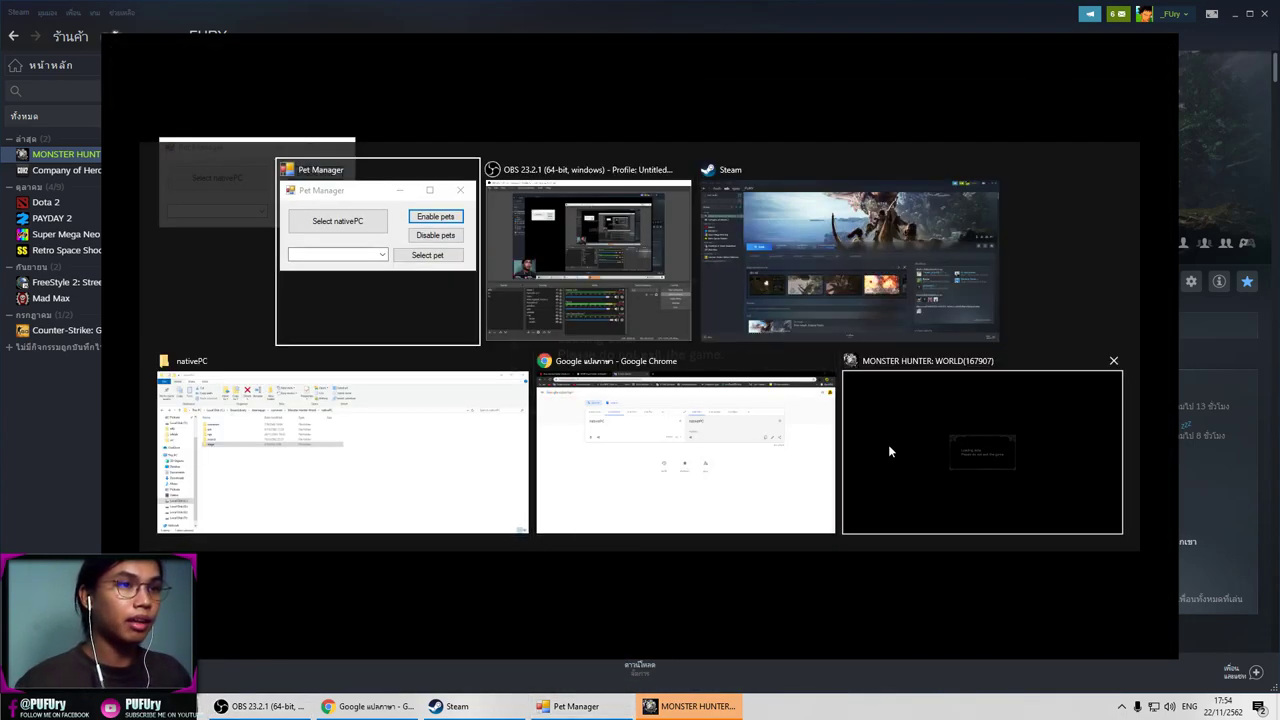
{"action": "key", "text": "alt+Tab"}
{"action": "key", "text": "alt+Tab"}
{"action": "key", "text": "alt+Tab"}
{"action": "key", "text": "alt+Tab"}
{"action": "key", "text": "alt+Tab"}
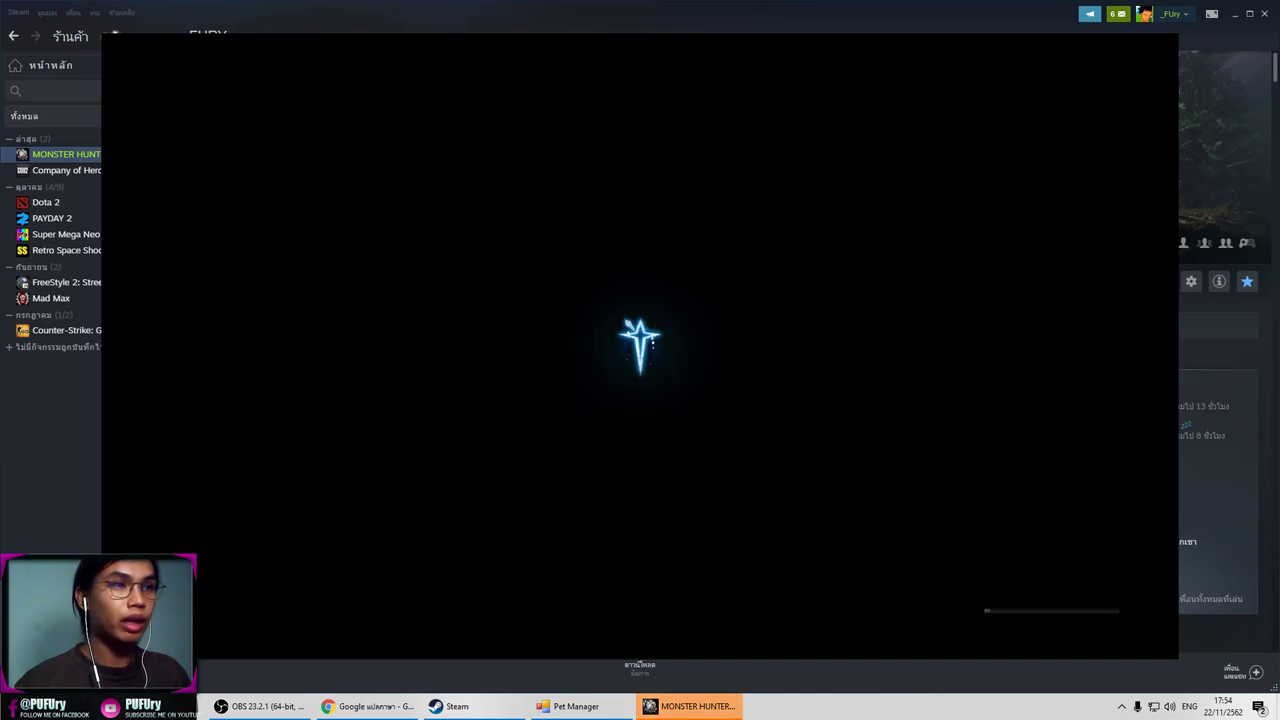
{"action": "key", "text": "alt+Tab"}
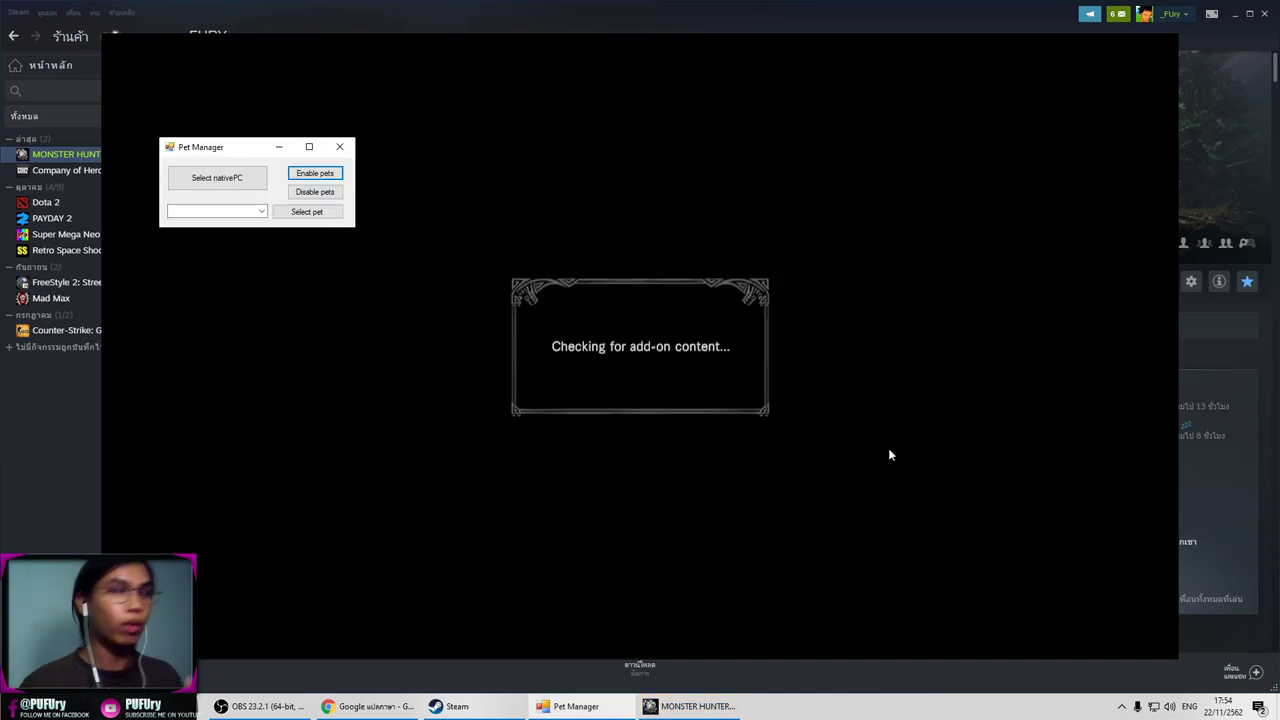
Choose Nergigante as the current pet in Pet Manager and acknowledge the change
{"action": "left_click", "coordinate": [261, 211]}
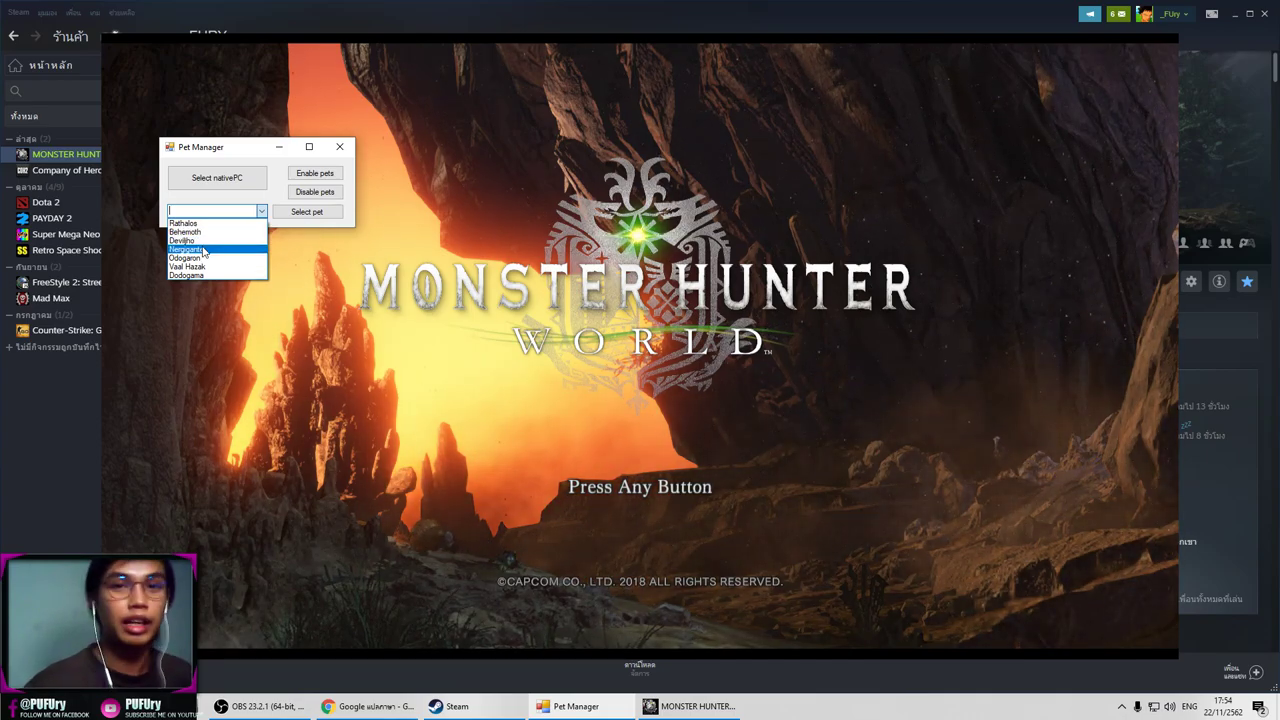
{"action": "left_click", "coordinate": [203, 251]}
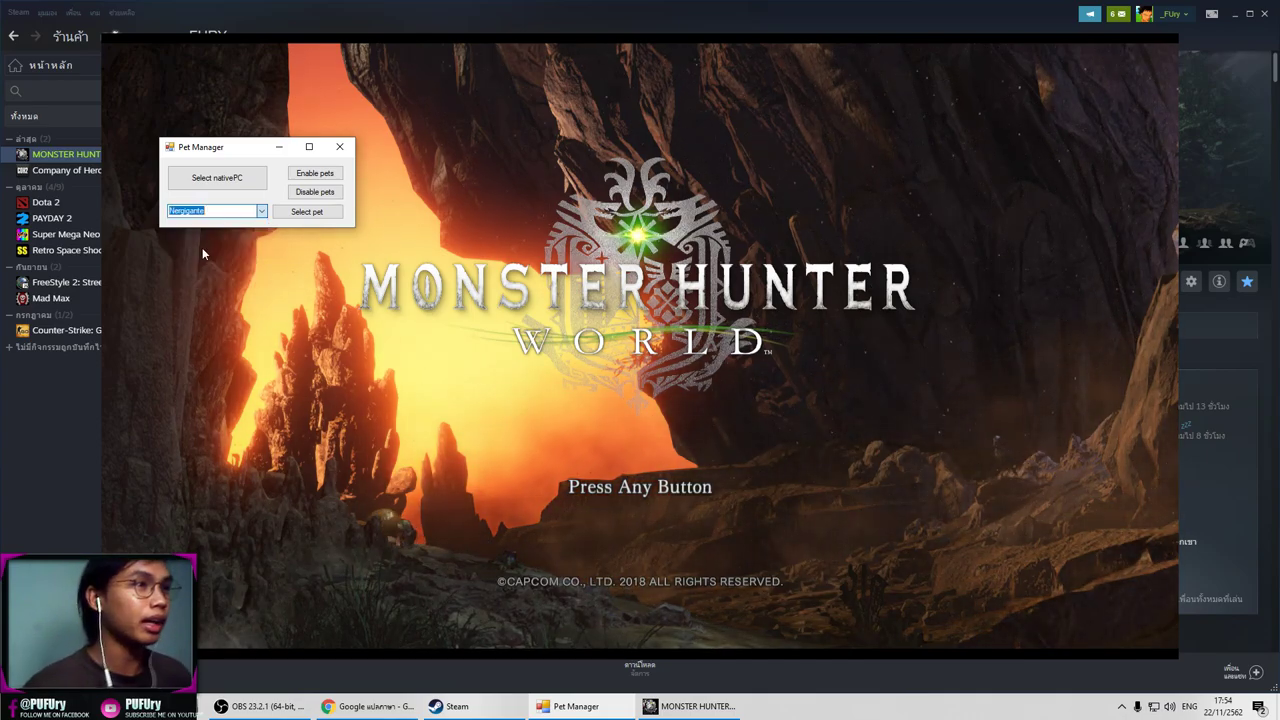
{"action": "left_click", "coordinate": [307, 213]}
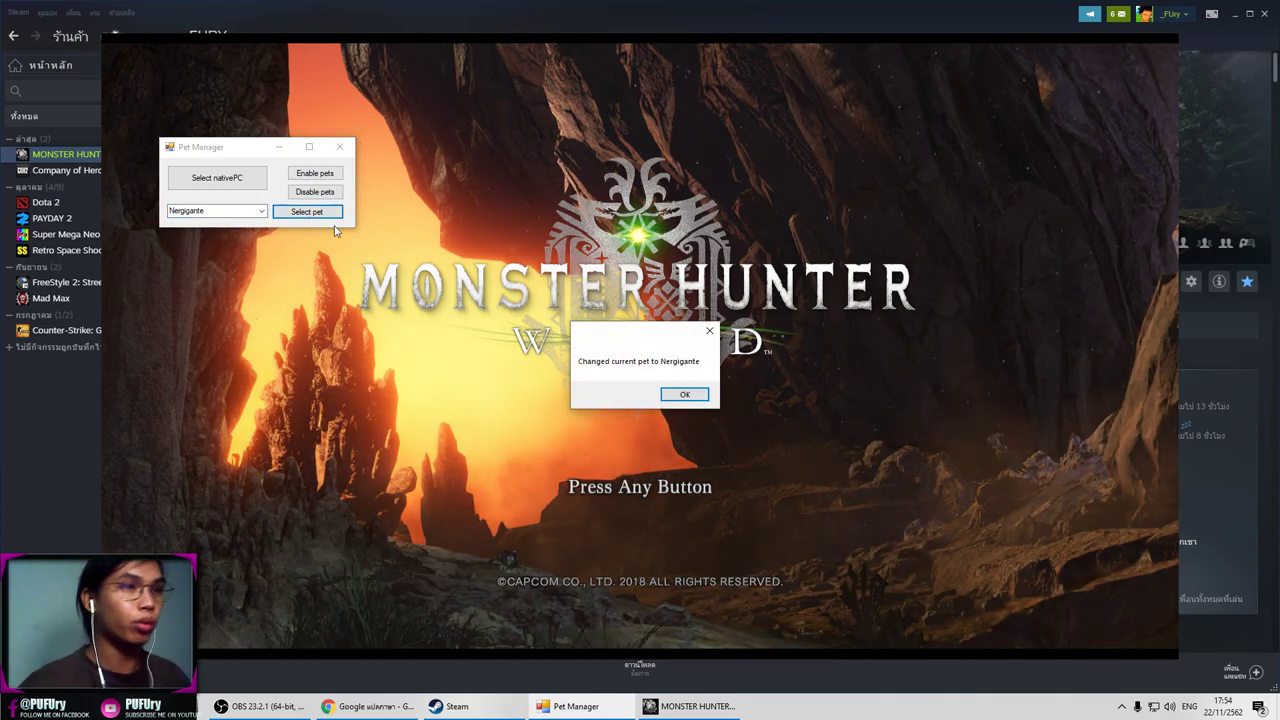
{"action": "left_click", "coordinate": [686, 398]}
Return to Monster Hunter: World and continue past the title screen into the game
{"action": "key", "text": "alt+Tab"}
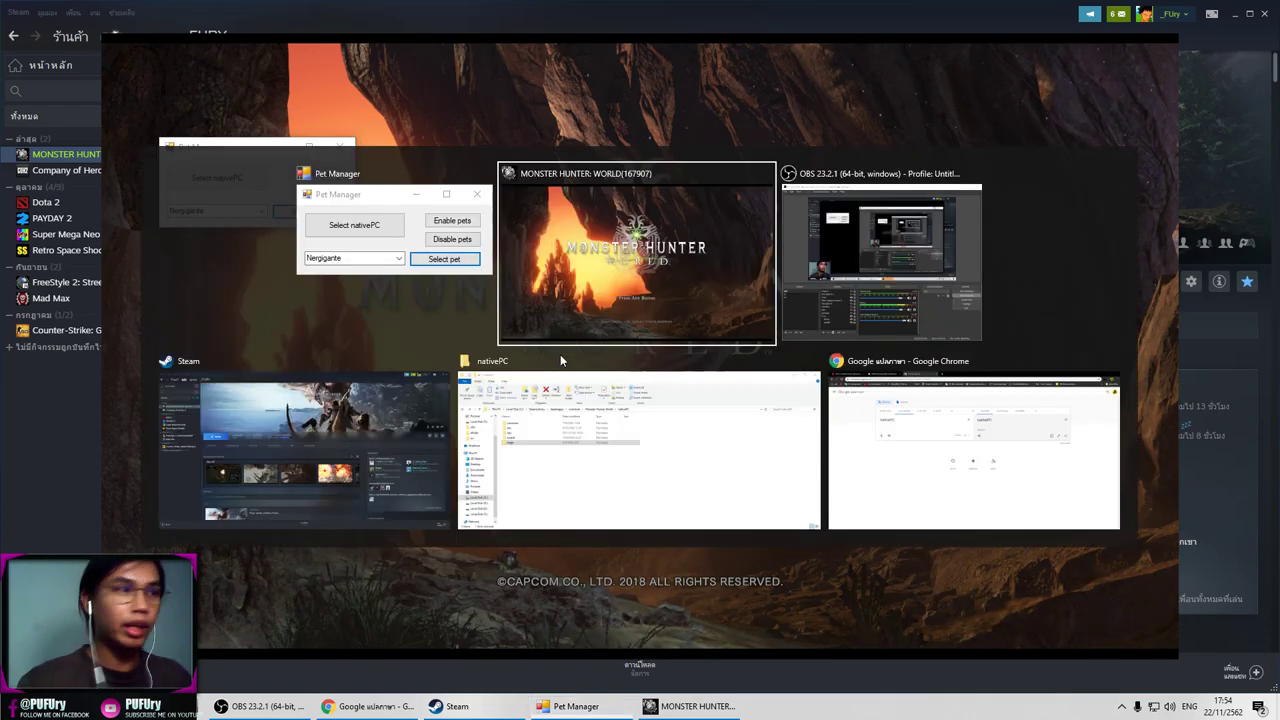
{"action": "left_click", "coordinate": [563, 365]}
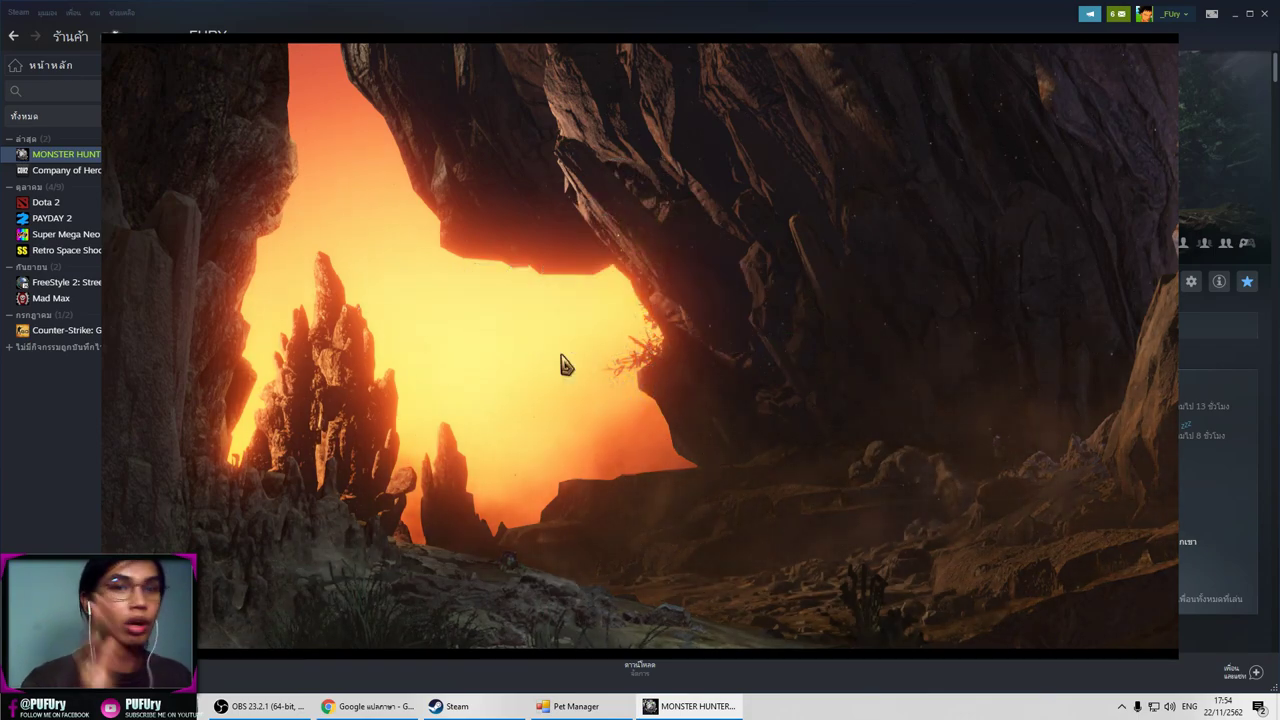
{"action": "key", "text": "Return"}
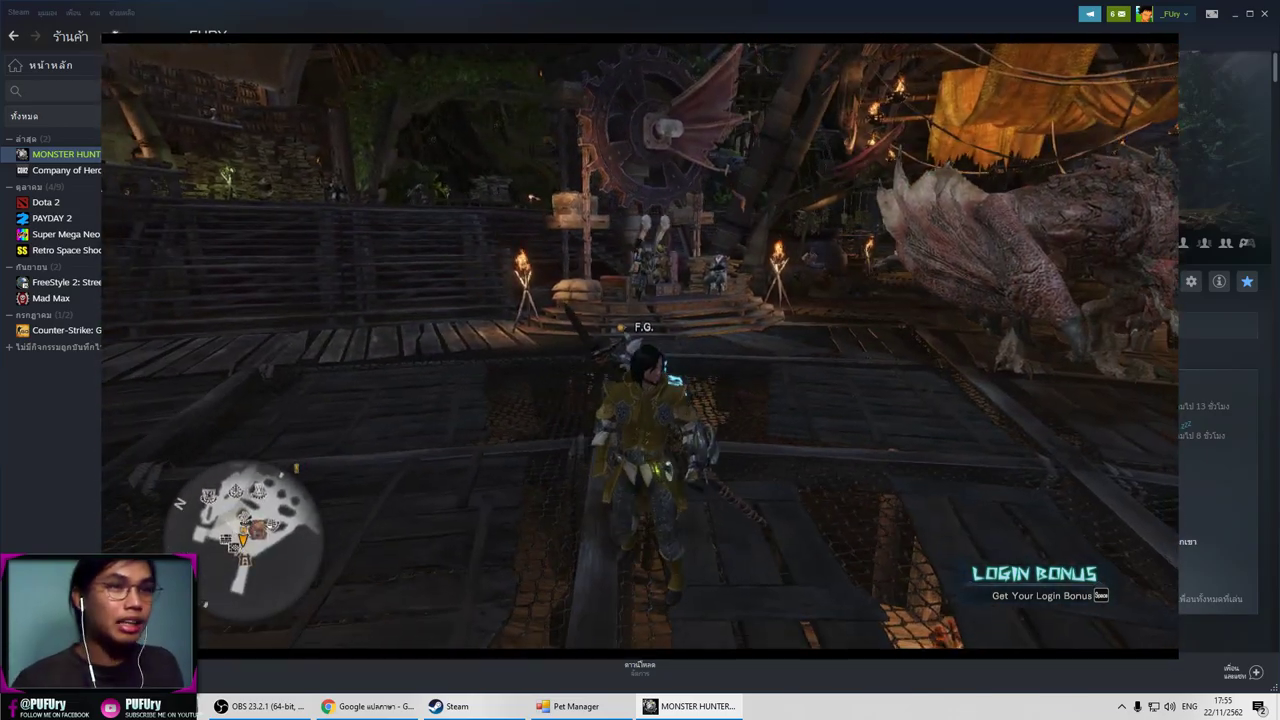
Travel from Astera on a High Rank expedition to the Ancient Forest, departing to Southwest Camp (1)
{"action": "key", "text": "m"}
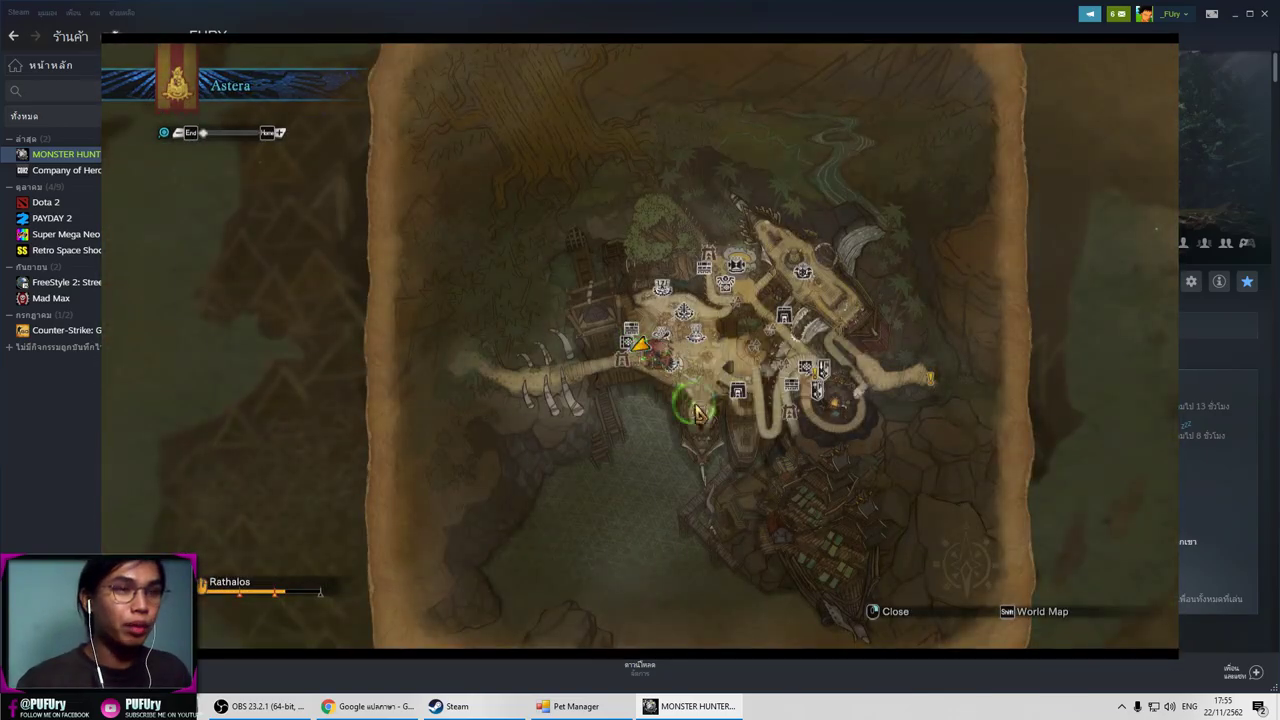
{"action": "key", "text": "space"}
{"action": "left_click", "coordinate": [378, 480]}
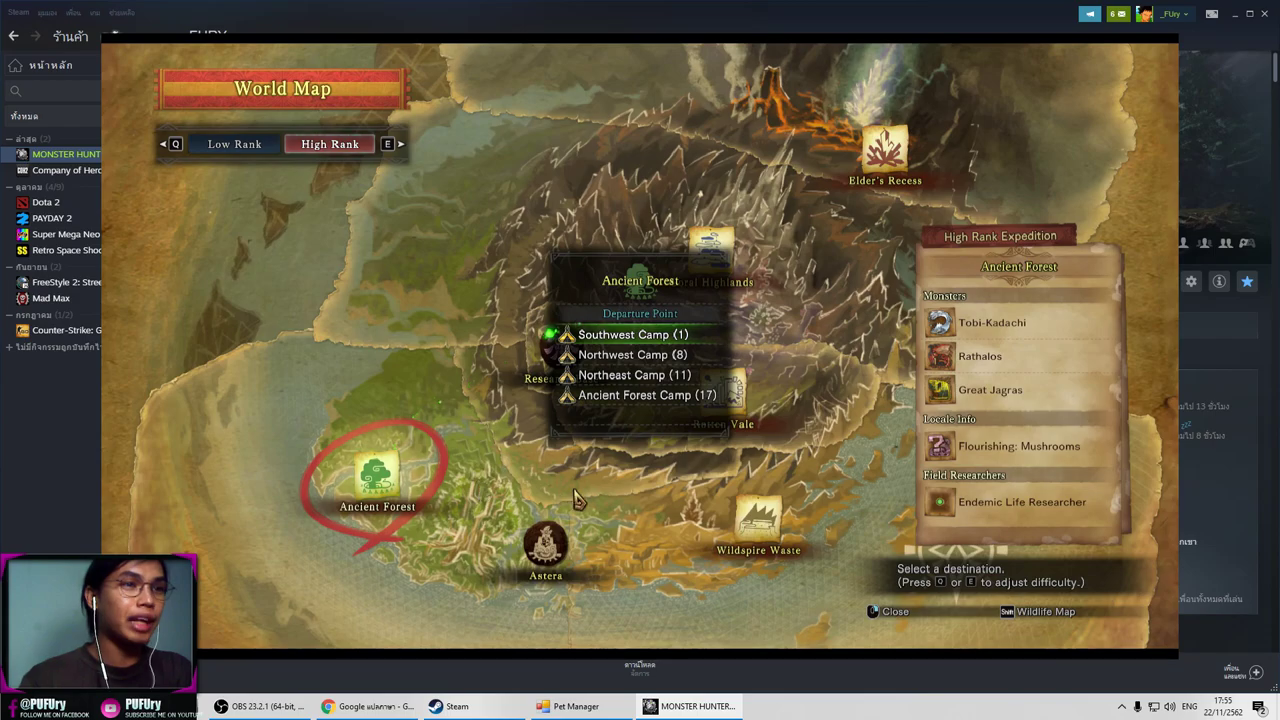
{"action": "key", "text": "space"}
{"action": "key", "text": "space"}
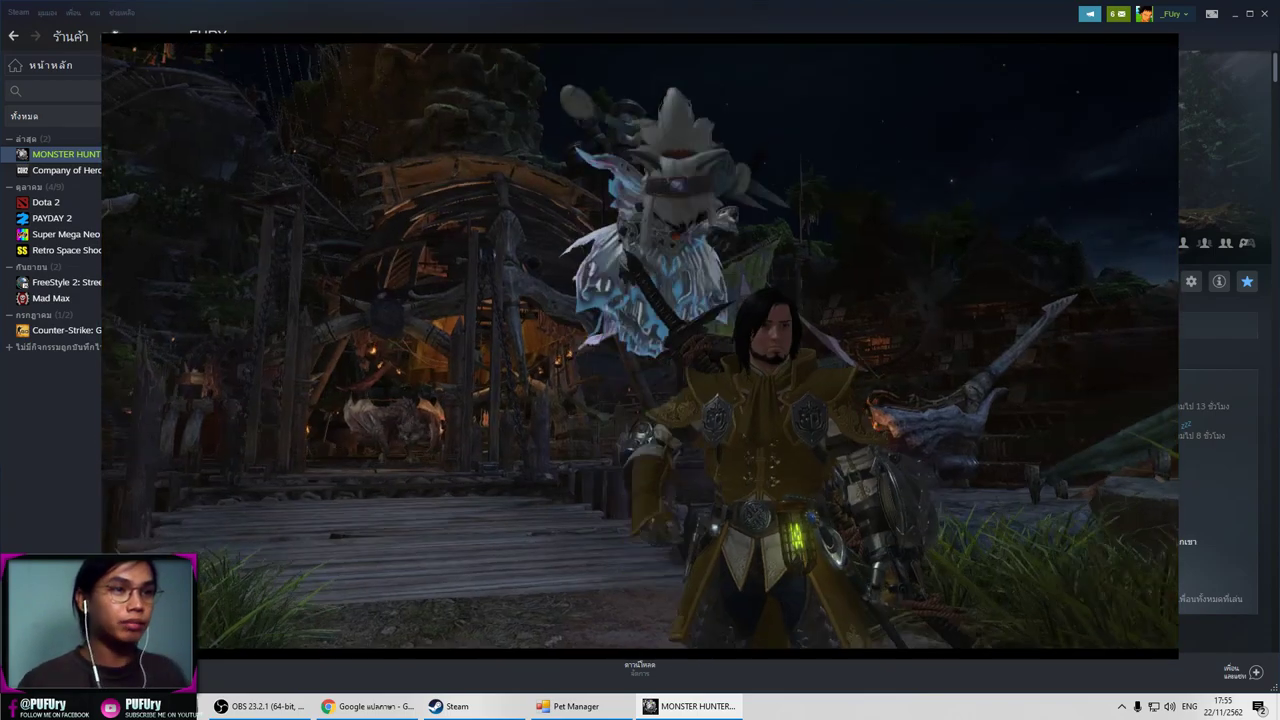